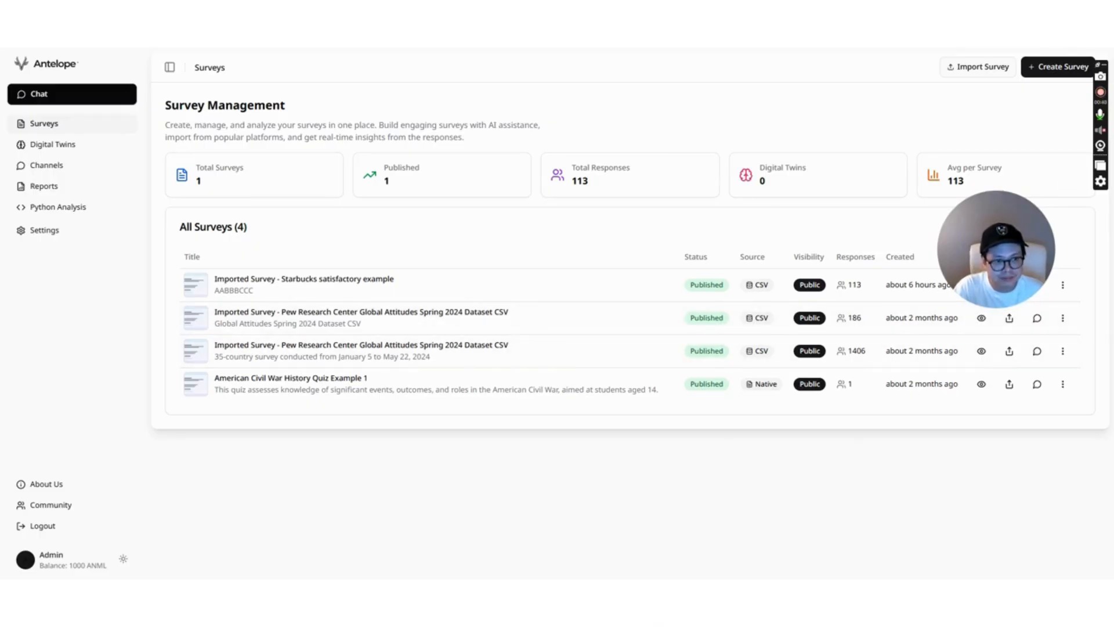
Start a new survey with the AI Survey Builder and keep its presentation mode at All questions at once.
click(1052, 69)
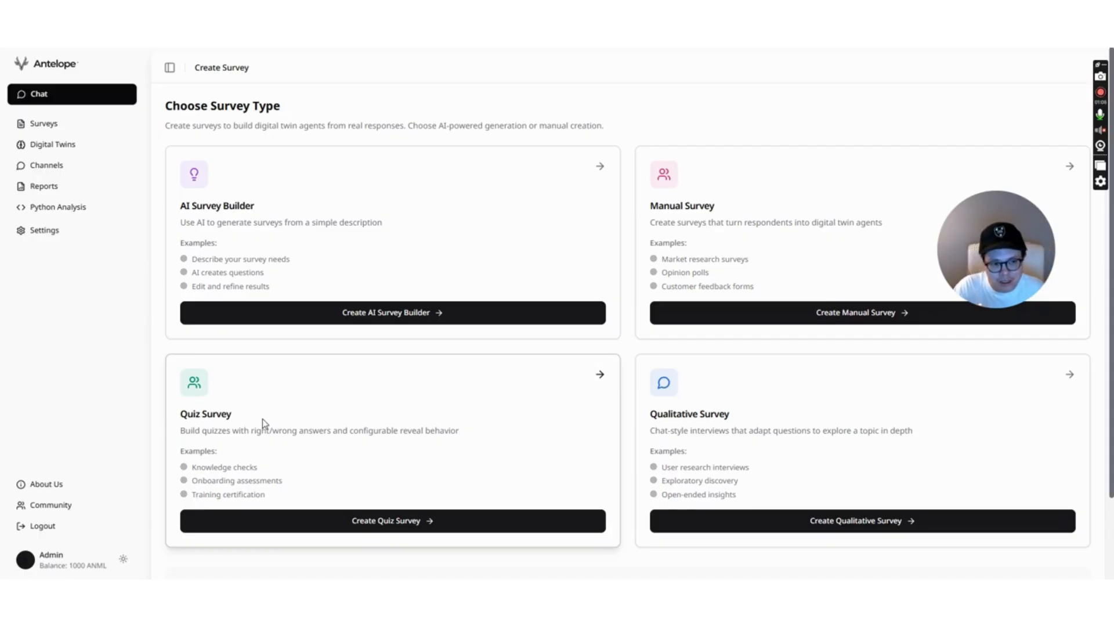
click(383, 319)
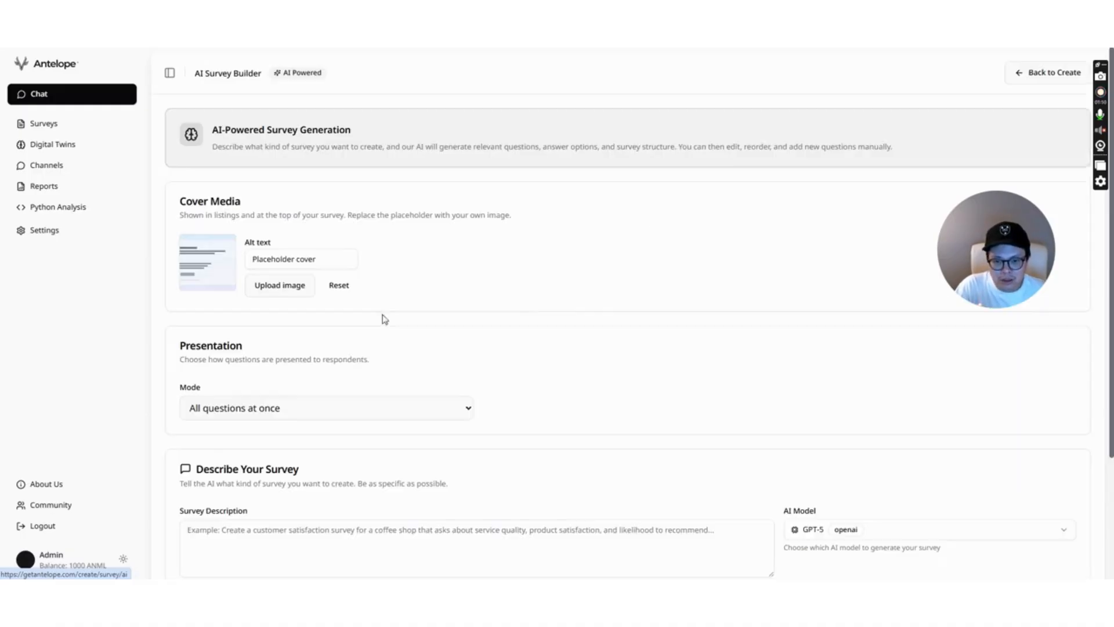
scroll(555, 343, down, 1)
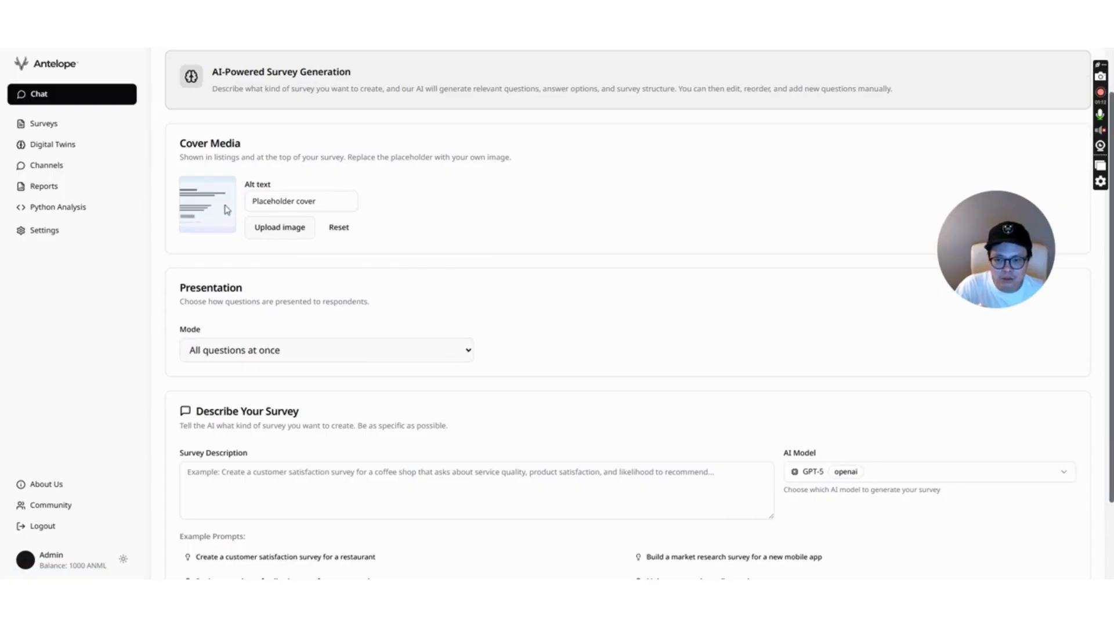
scroll(369, 339, down, 1)
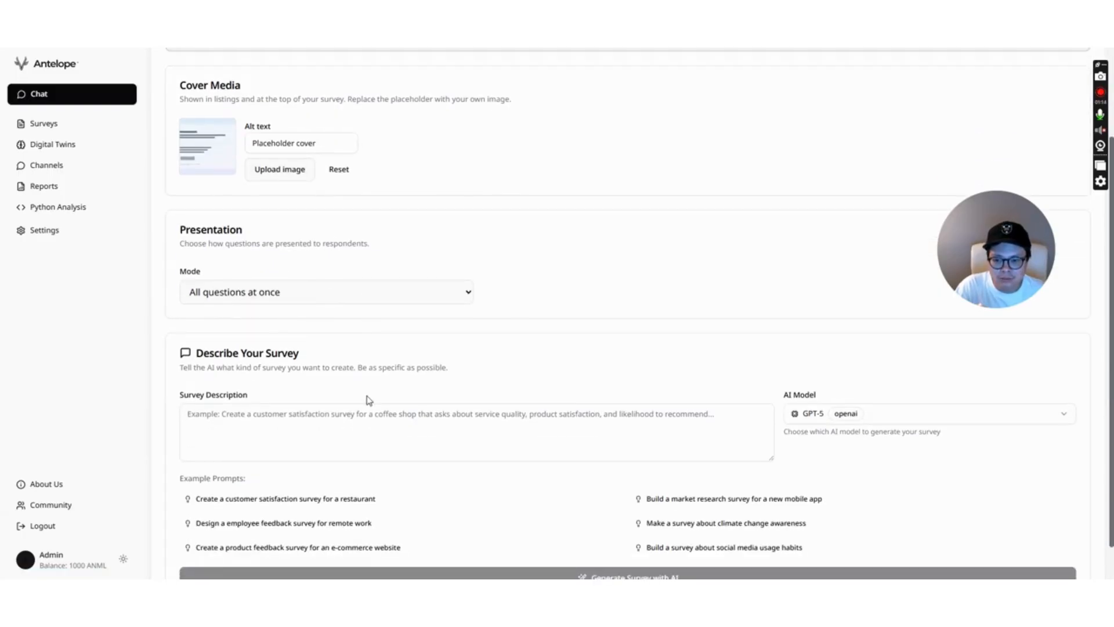
scroll(366, 398, down, 1)
click(287, 251)
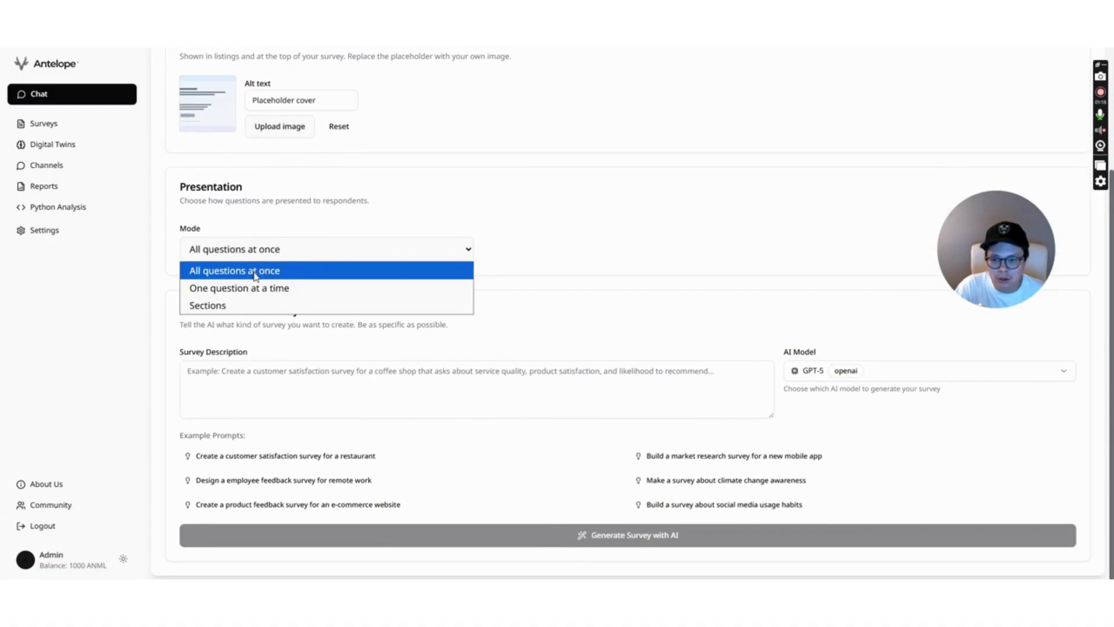
click(486, 318)
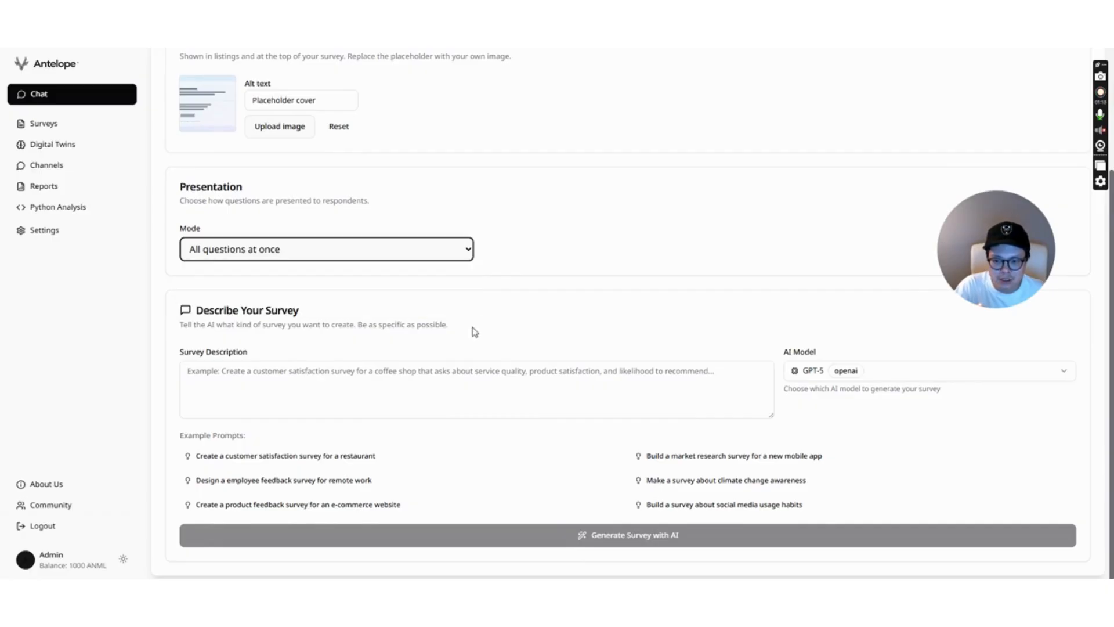
Enter the survey description for a small Malaysian coffee shop with at least 20 closed-ended questions, and choose GPT-5 as the AI model.
click(425, 379)
key(ctrl+v)
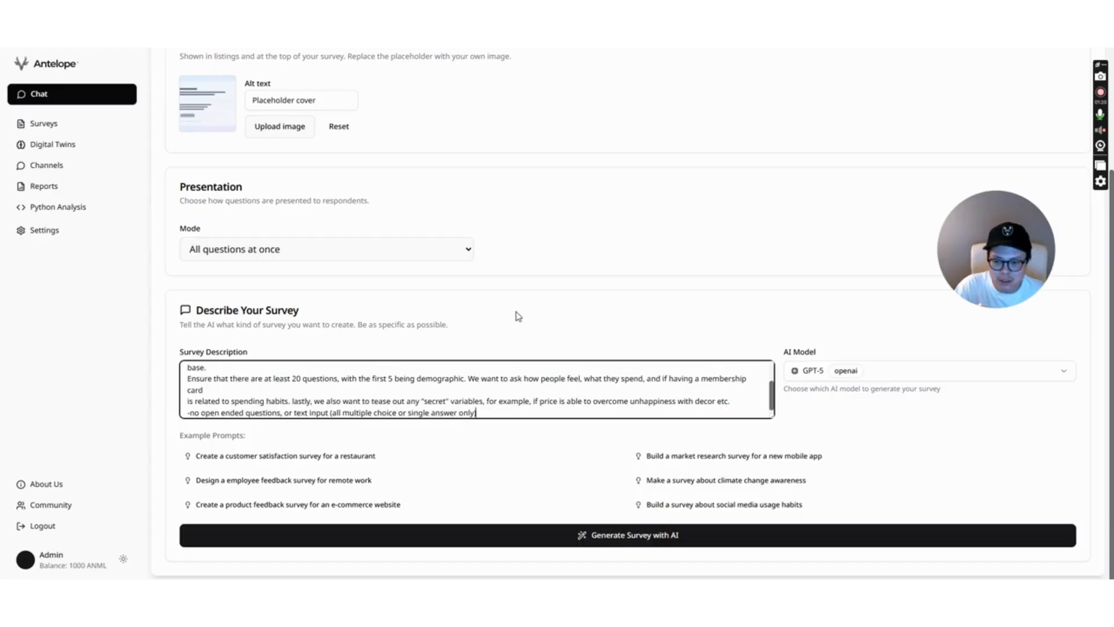
scroll(479, 388, up, 3)
click(929, 371)
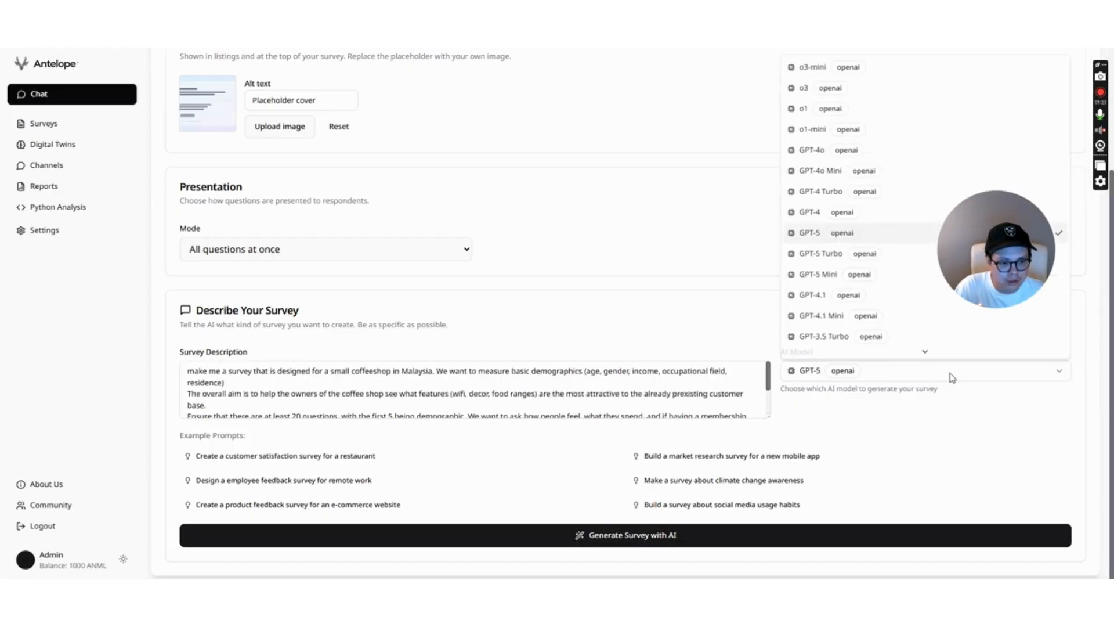
click(811, 237)
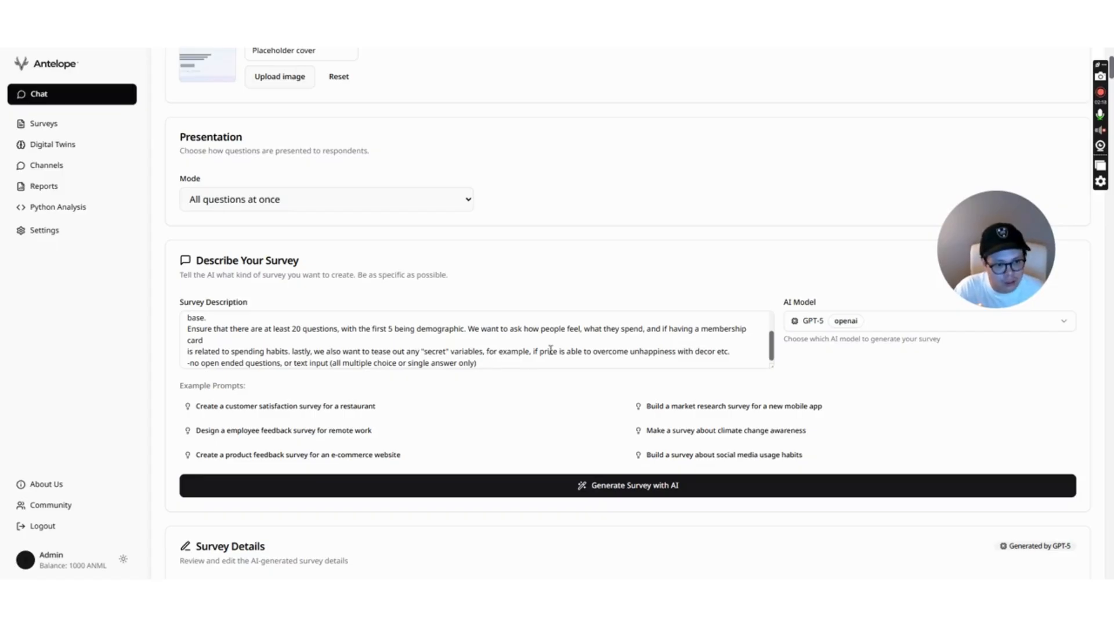
Review the survey prompt and the generated survey's title, description, and privacy and demographics settings.
scroll(553, 352, down, 1)
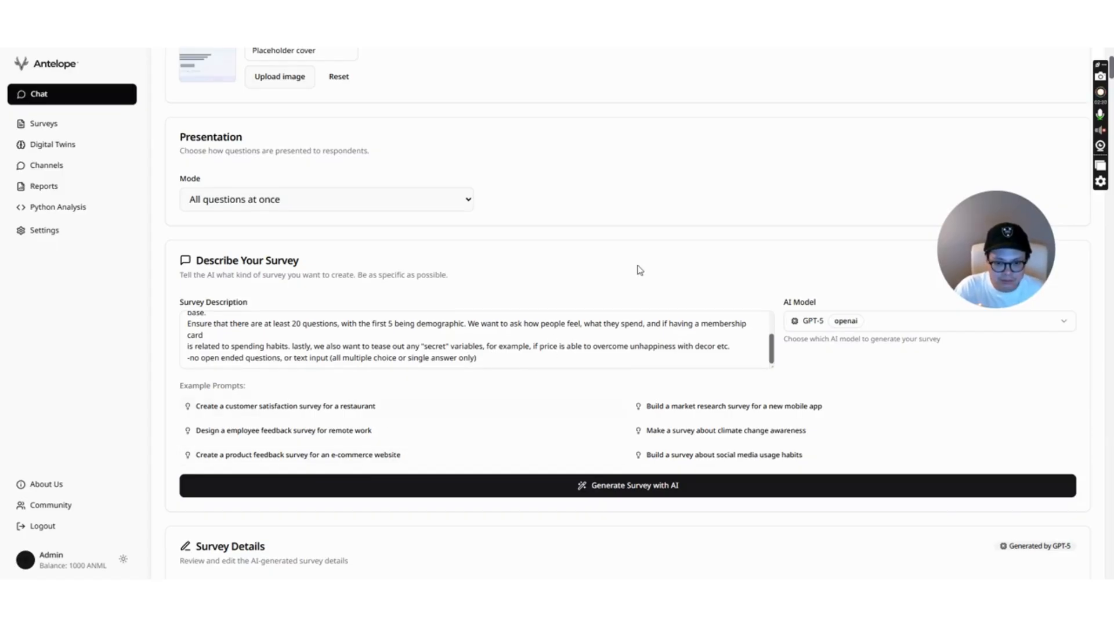
scroll(658, 256, down, 4)
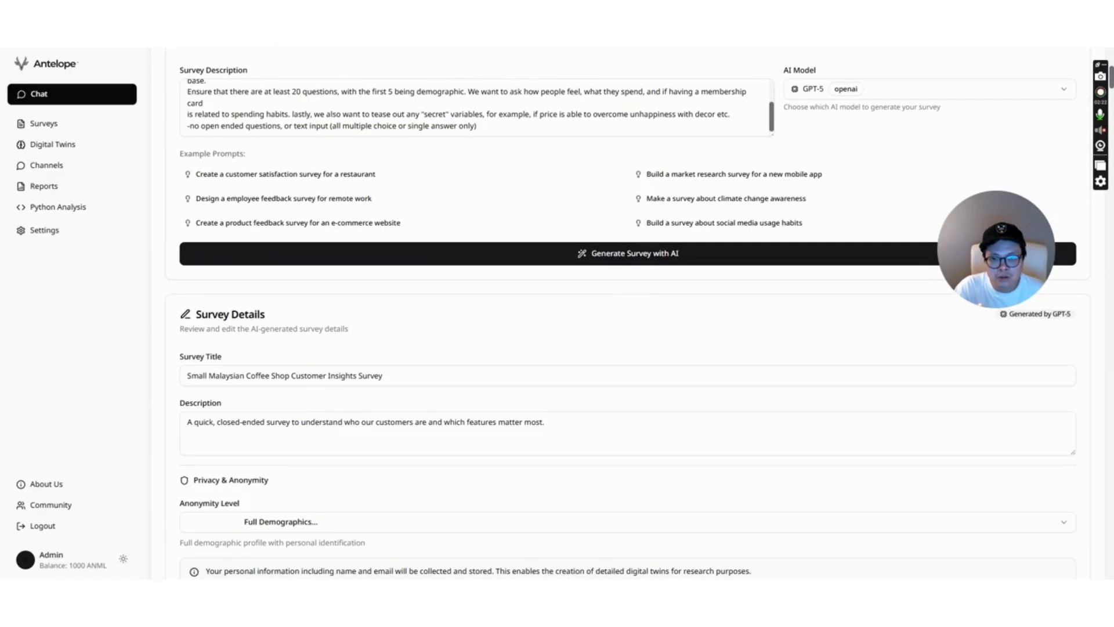
scroll(522, 211, up, 5)
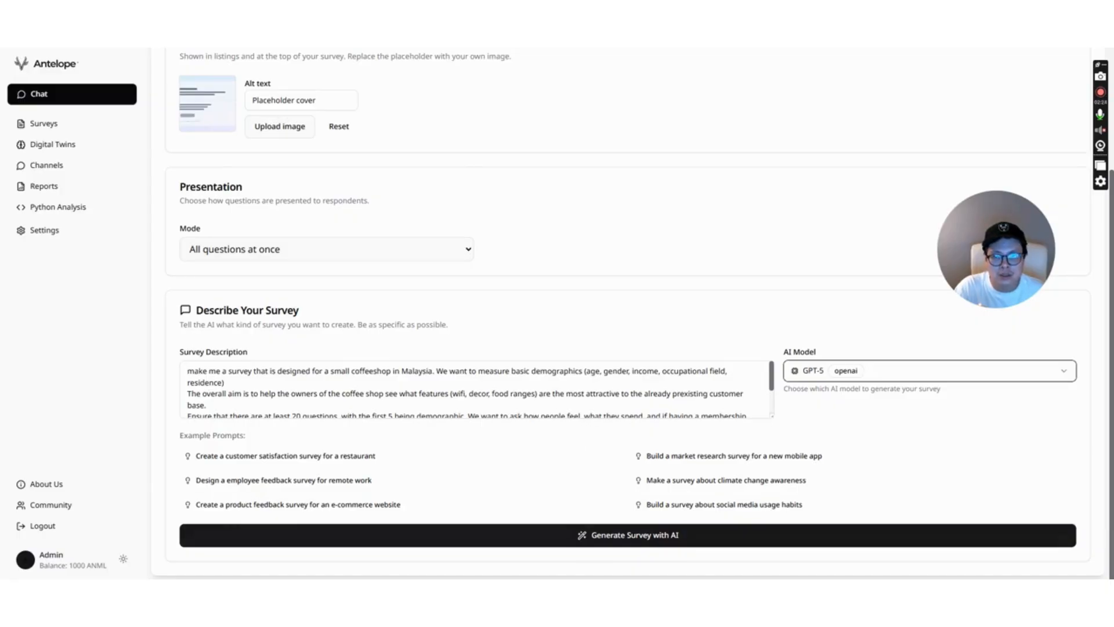
scroll(594, 552, down, 5)
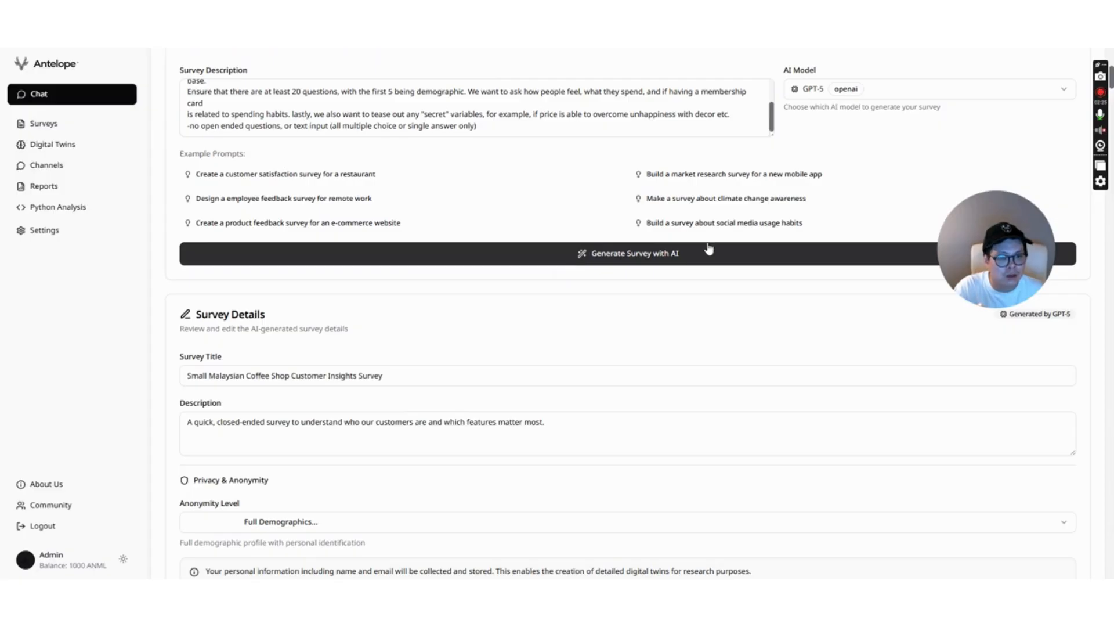
scroll(729, 303, down, 3)
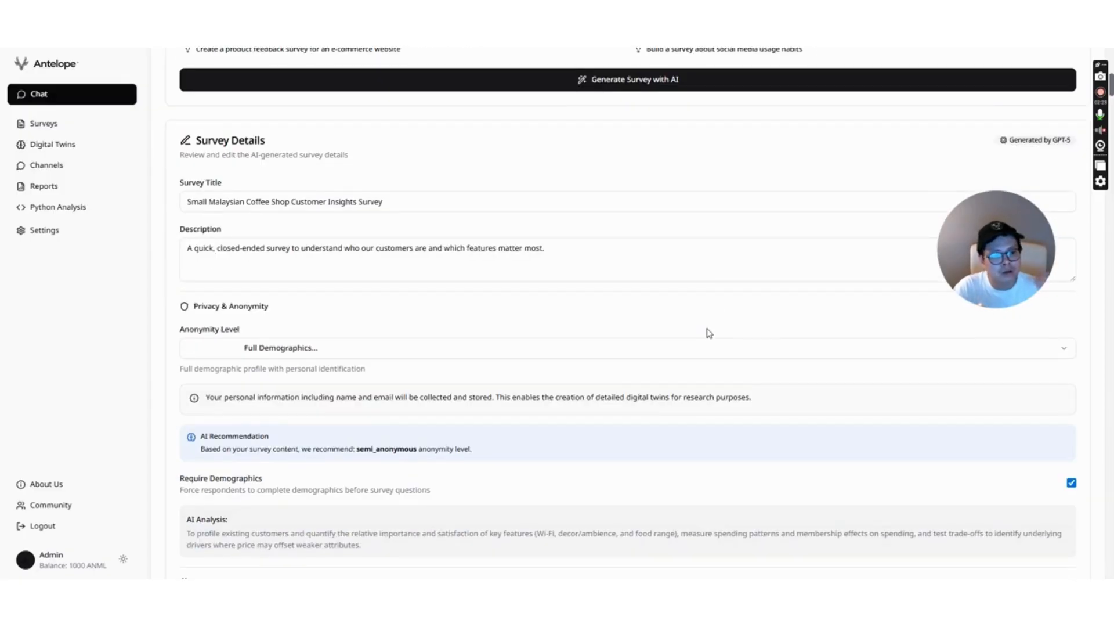
scroll(638, 301, down, 1)
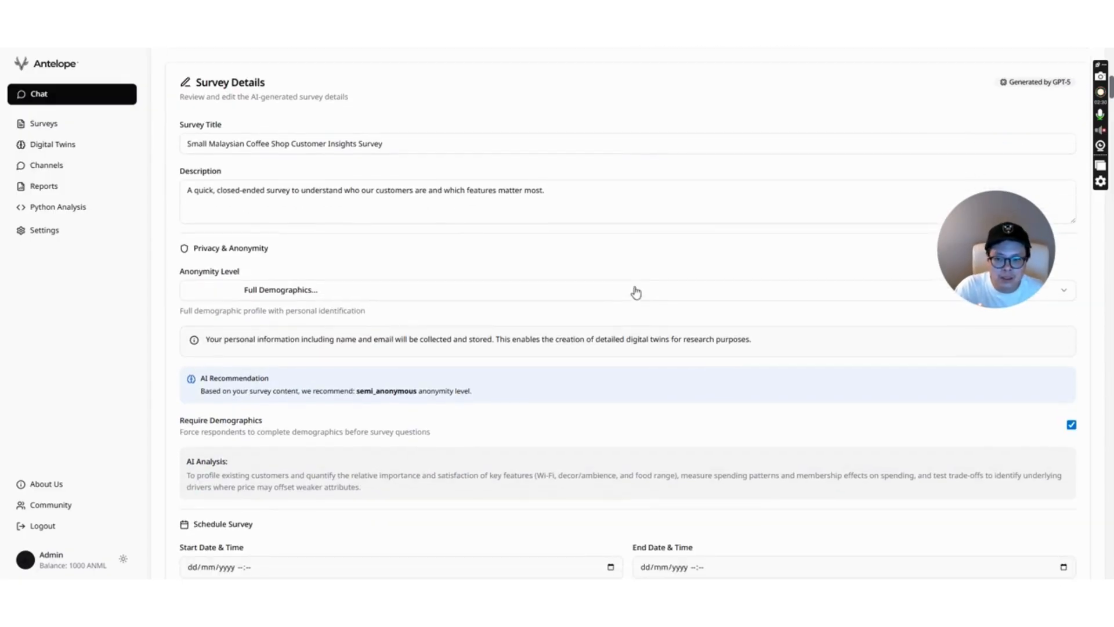
scroll(604, 209, up, 1)
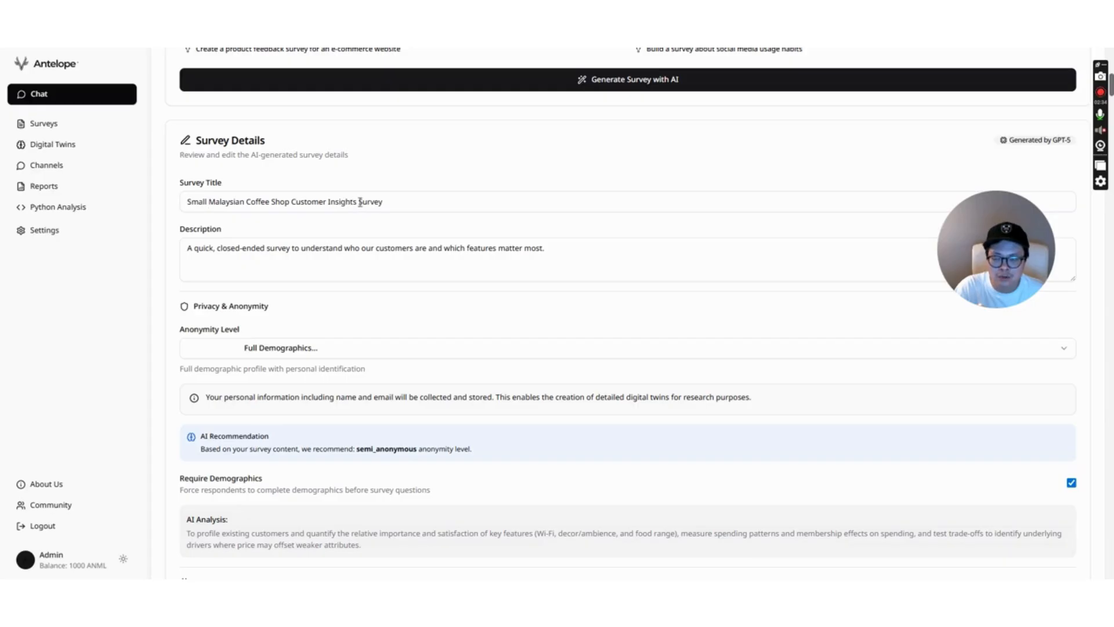
scroll(356, 246, down, 3)
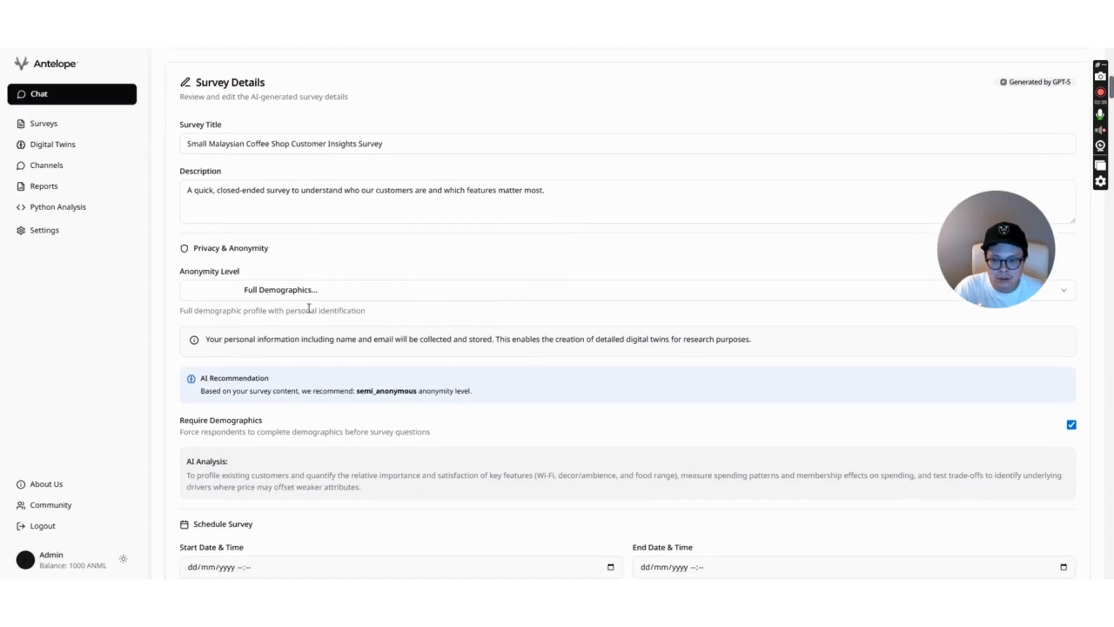
Look through the available anonymity level options for the survey.
click(311, 295)
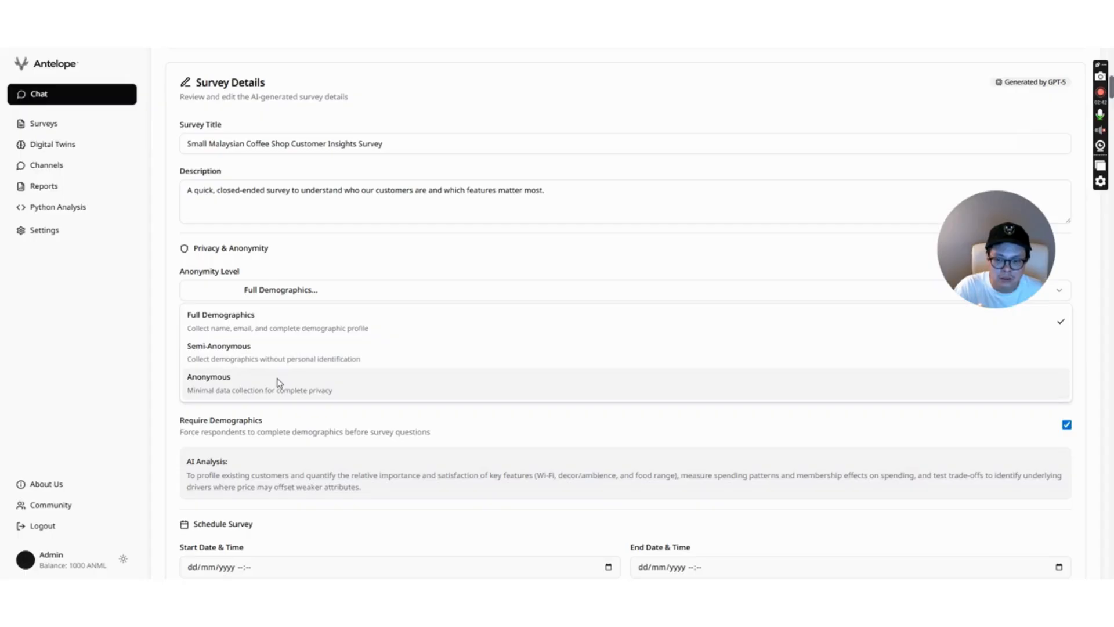
click(343, 296)
click(343, 296)
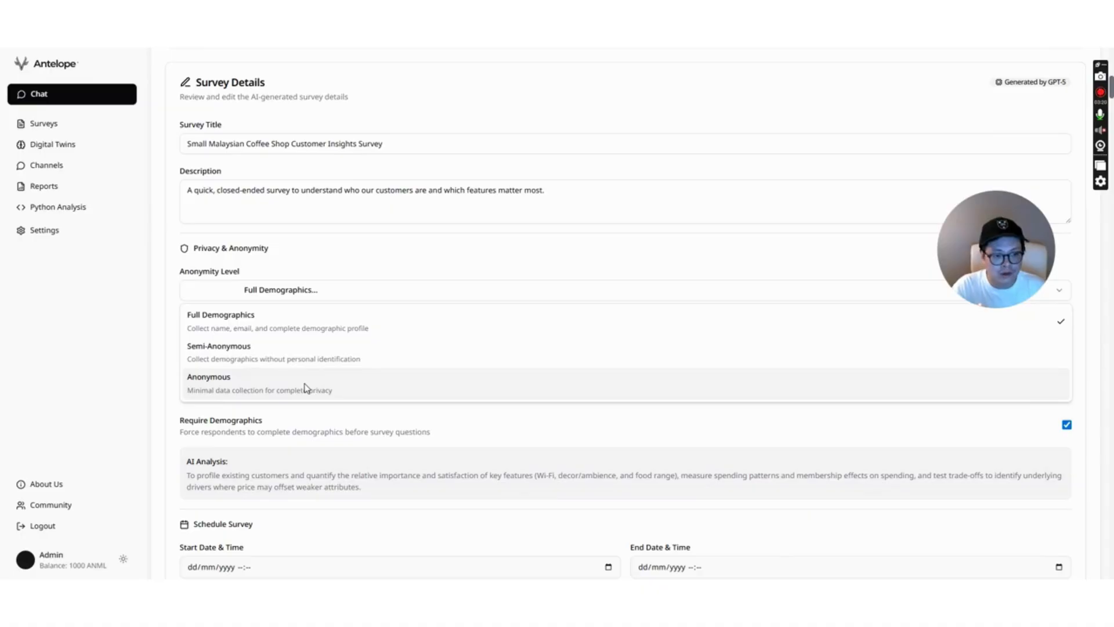
click(484, 497)
Review the survey's schedule settings and the generated age group and gender questions with their answer options.
scroll(487, 498, down, 7)
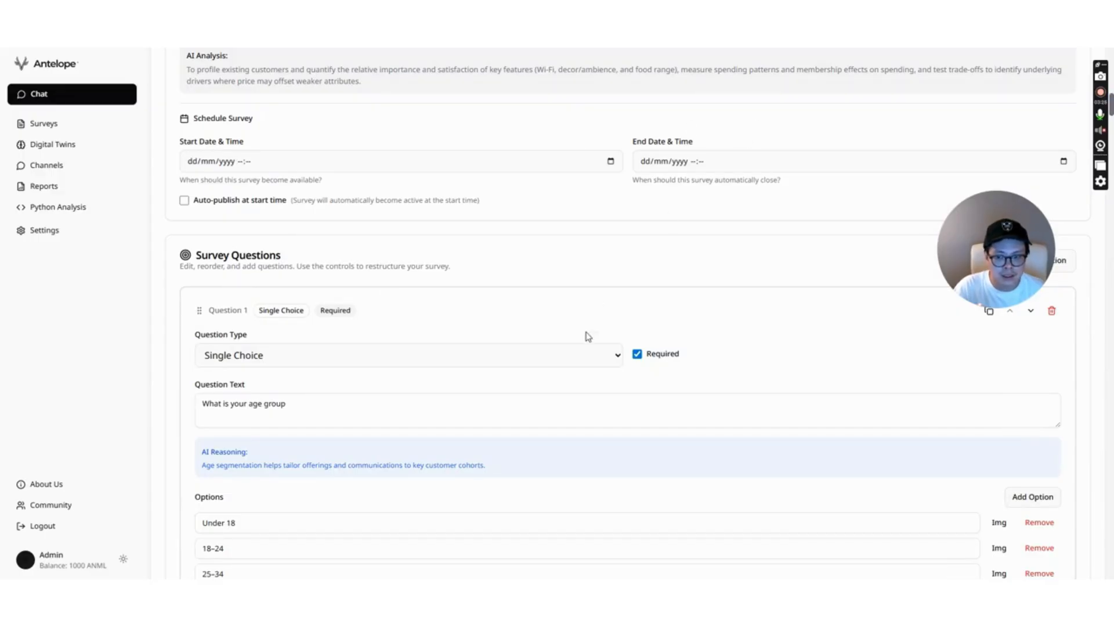
scroll(587, 335, down, 3)
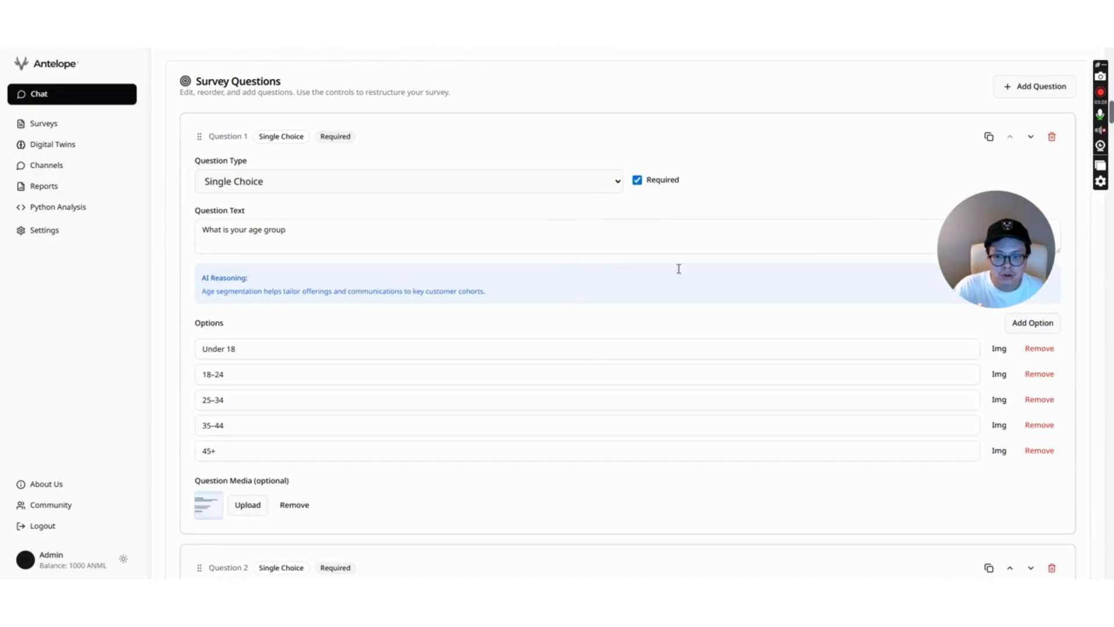
scroll(649, 355, down, 7)
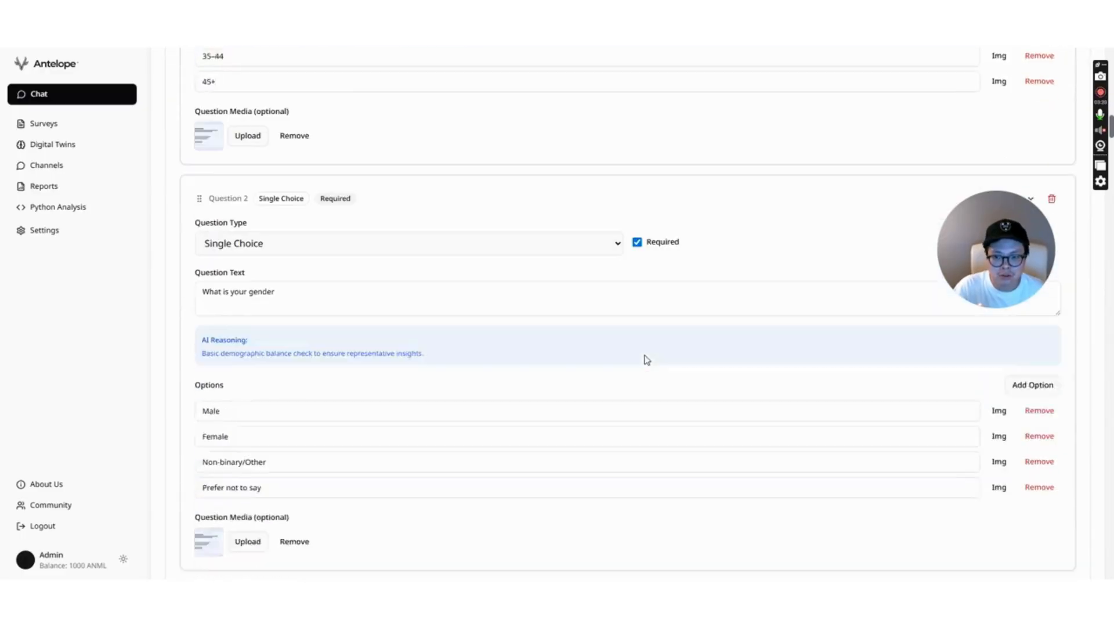
scroll(302, 292, up, 4)
scroll(269, 145, up, 2)
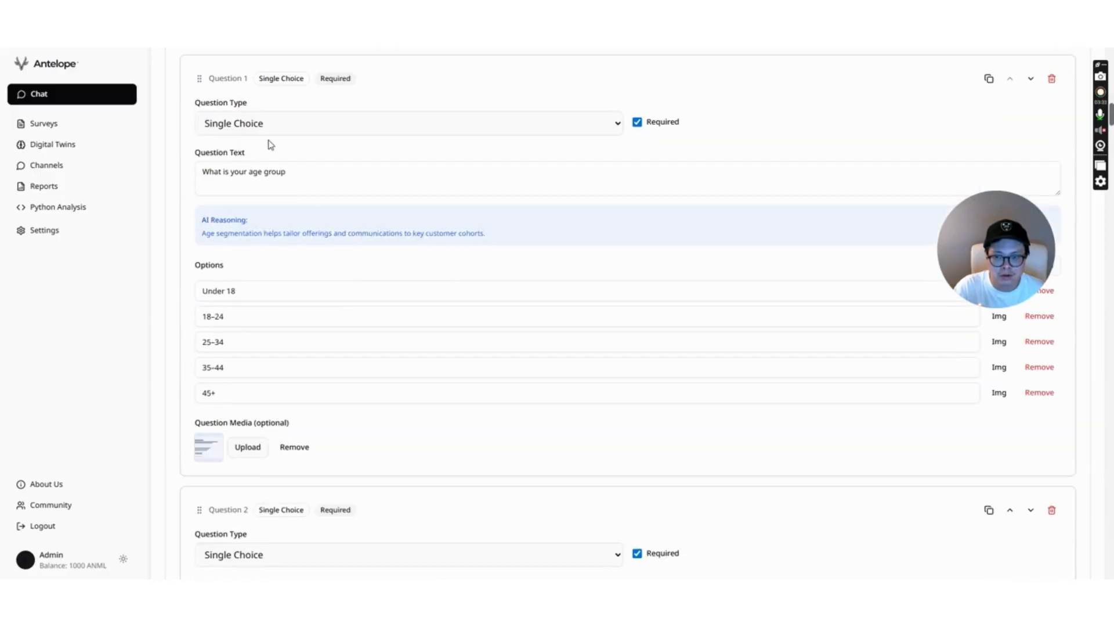
scroll(339, 351, down, 4)
scroll(465, 365, up, 4)
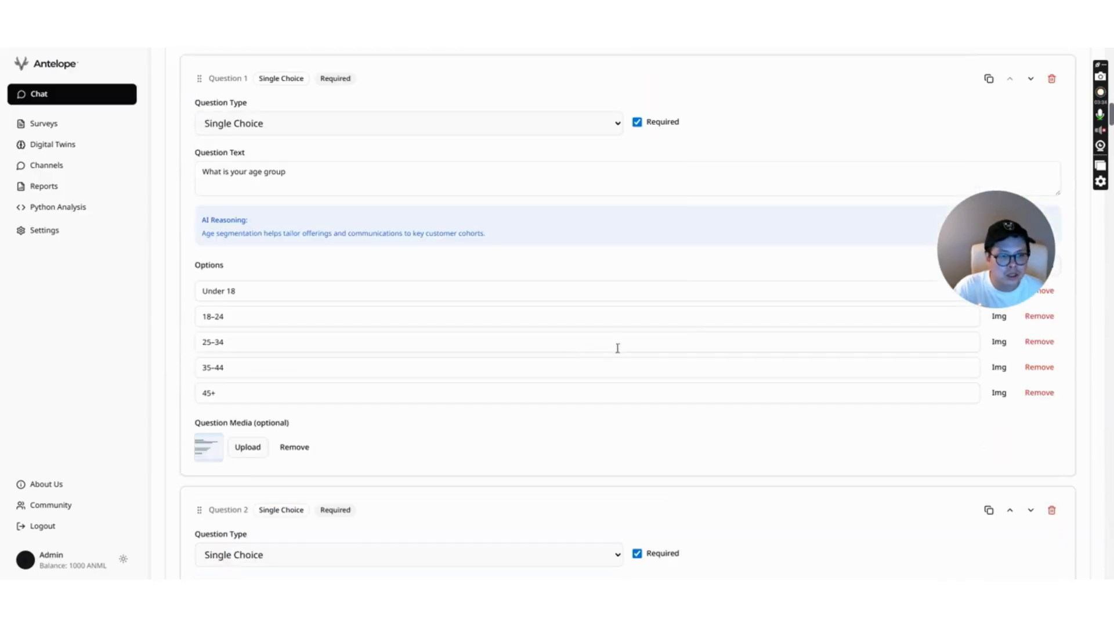
Reorder the demographic questions by moving the gender question down one place and the monthly income question up to first.
scroll(1005, 485, down, 2)
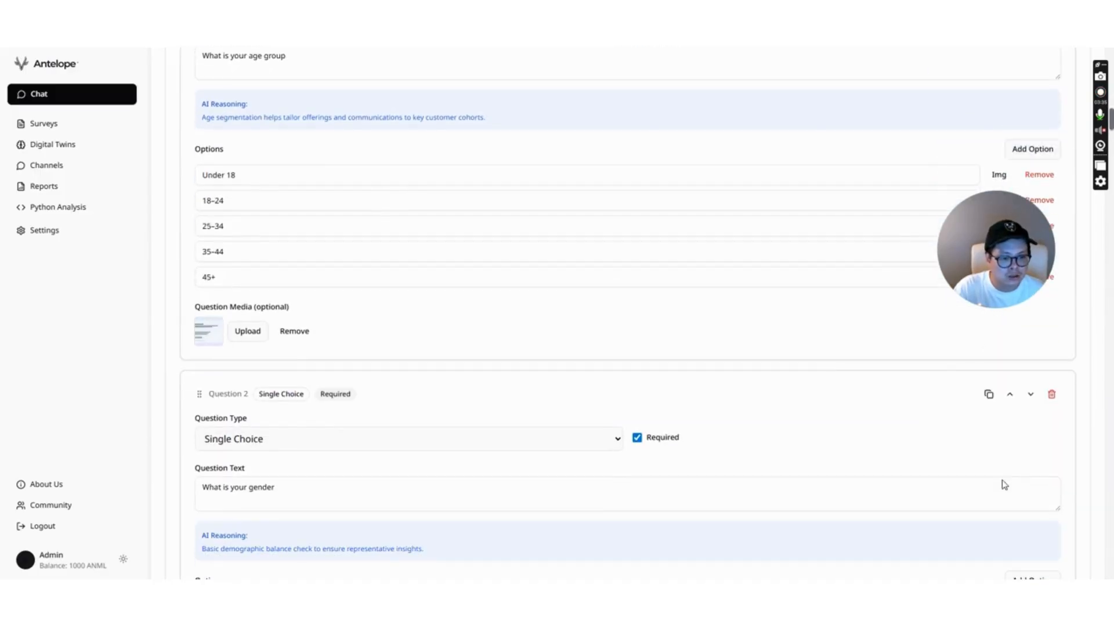
click(1031, 394)
scroll(906, 441, down, 4)
scroll(886, 432, up, 3)
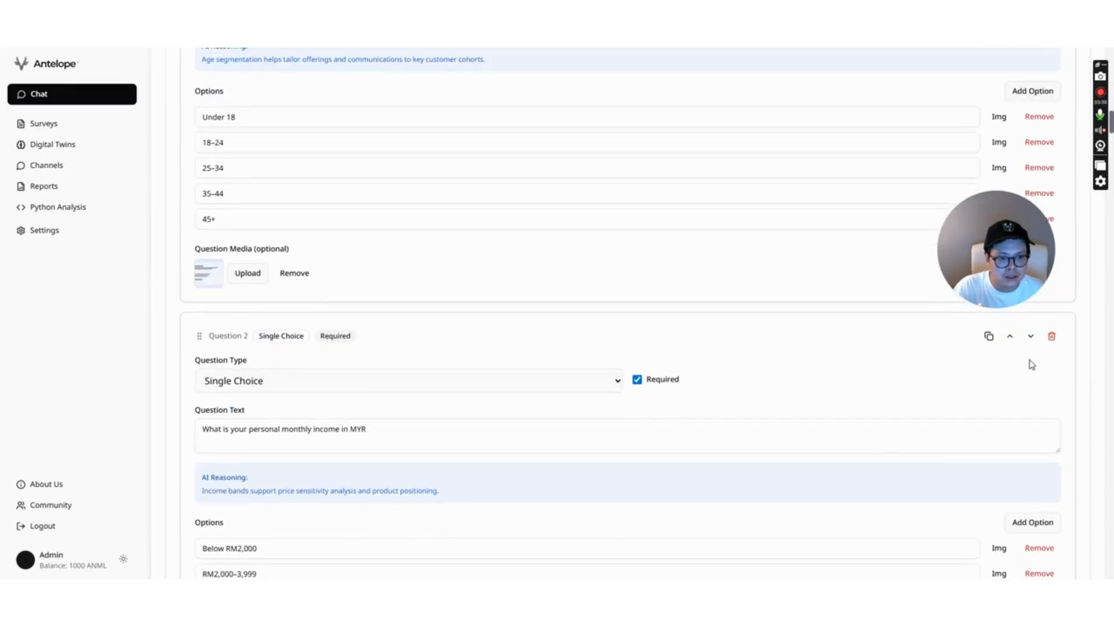
click(1011, 336)
Add "governmental employee" as a sixth answer option to the occupational field question.
scroll(733, 420, down, 6)
scroll(734, 415, down, 4)
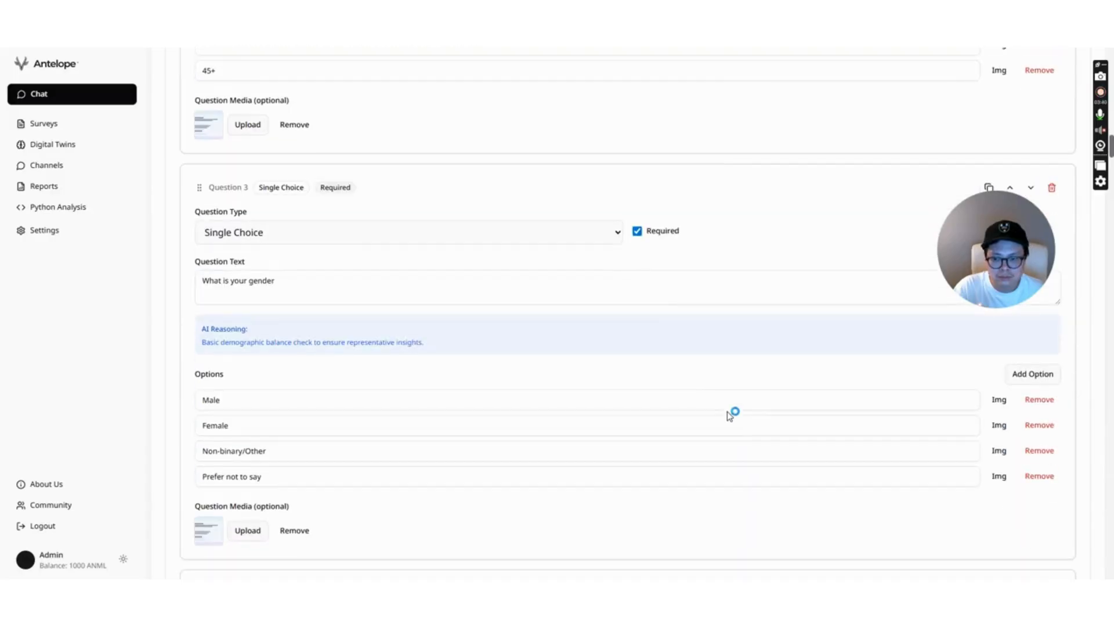
scroll(398, 348, down, 6)
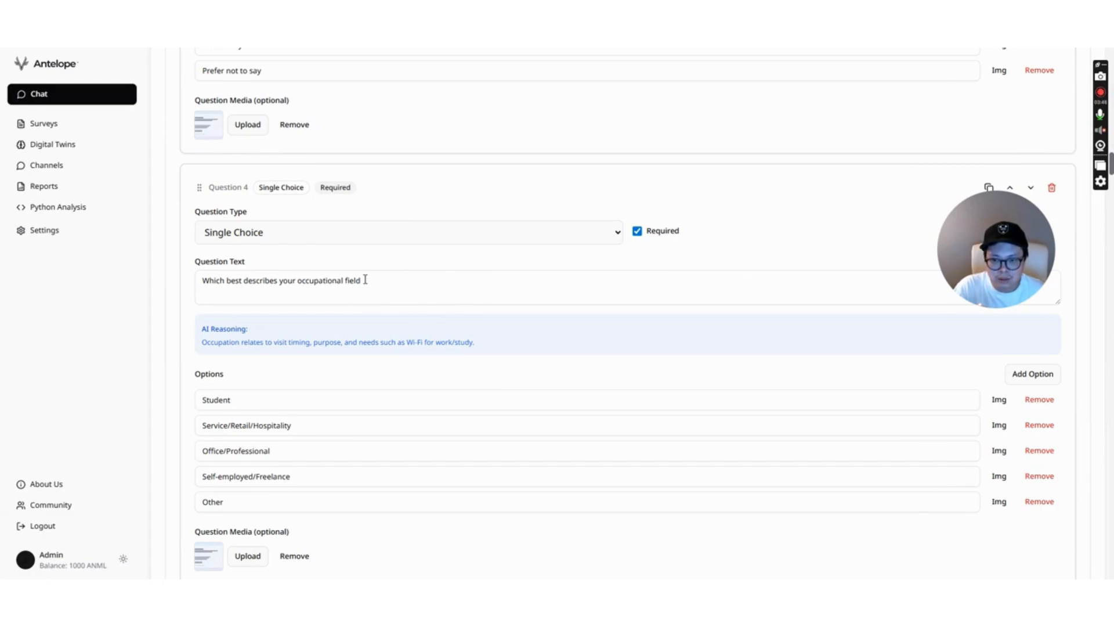
scroll(373, 280, down, 2)
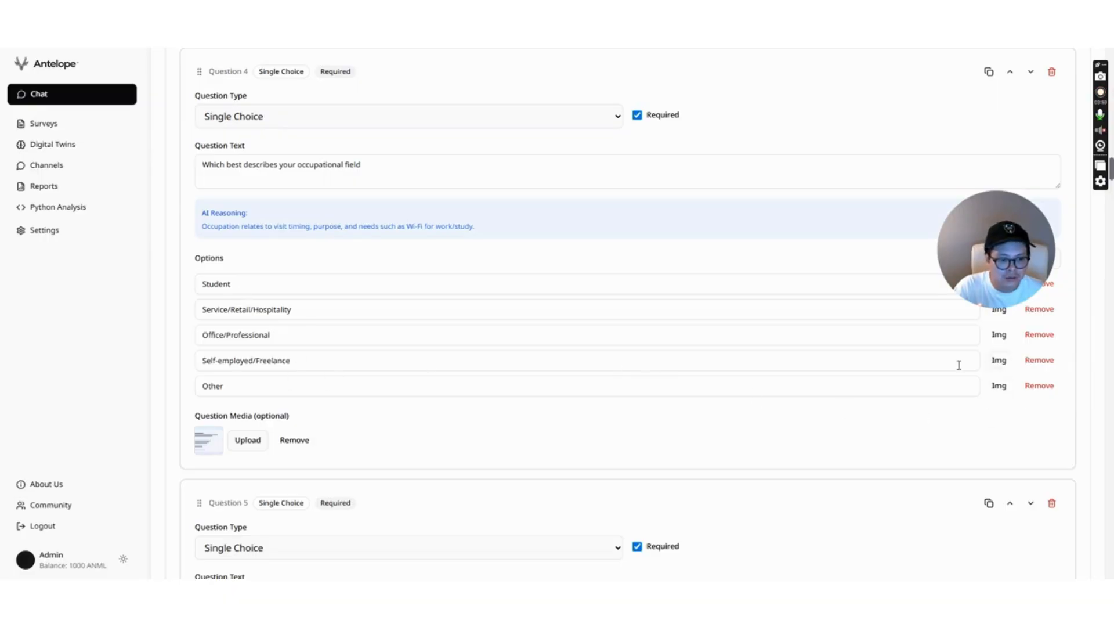
scroll(352, 421, up, 1)
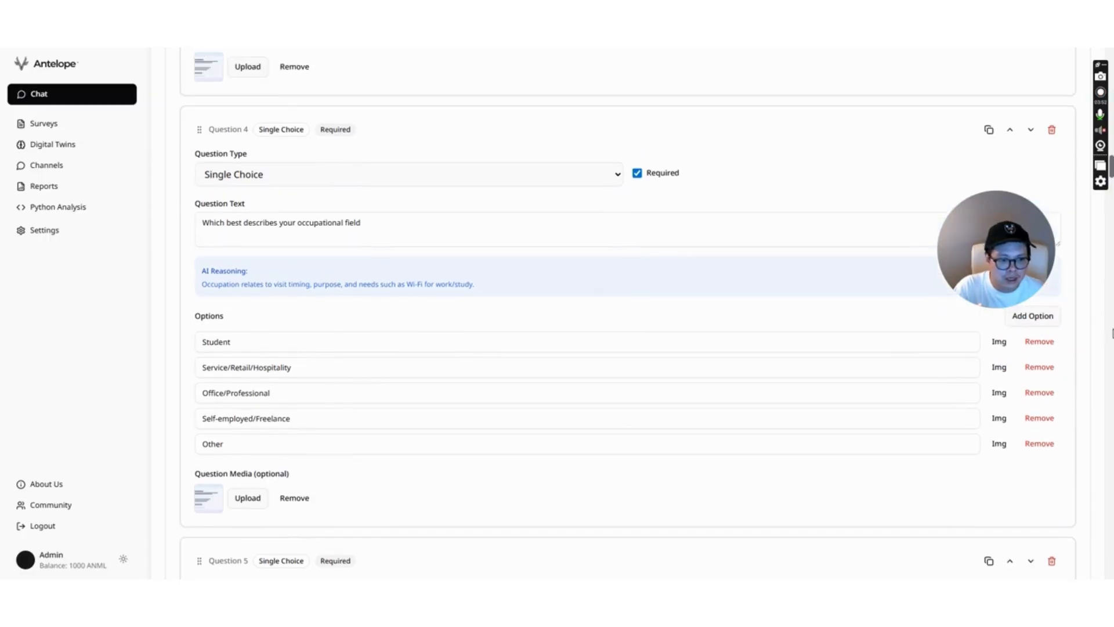
click(1044, 324)
click(384, 471)
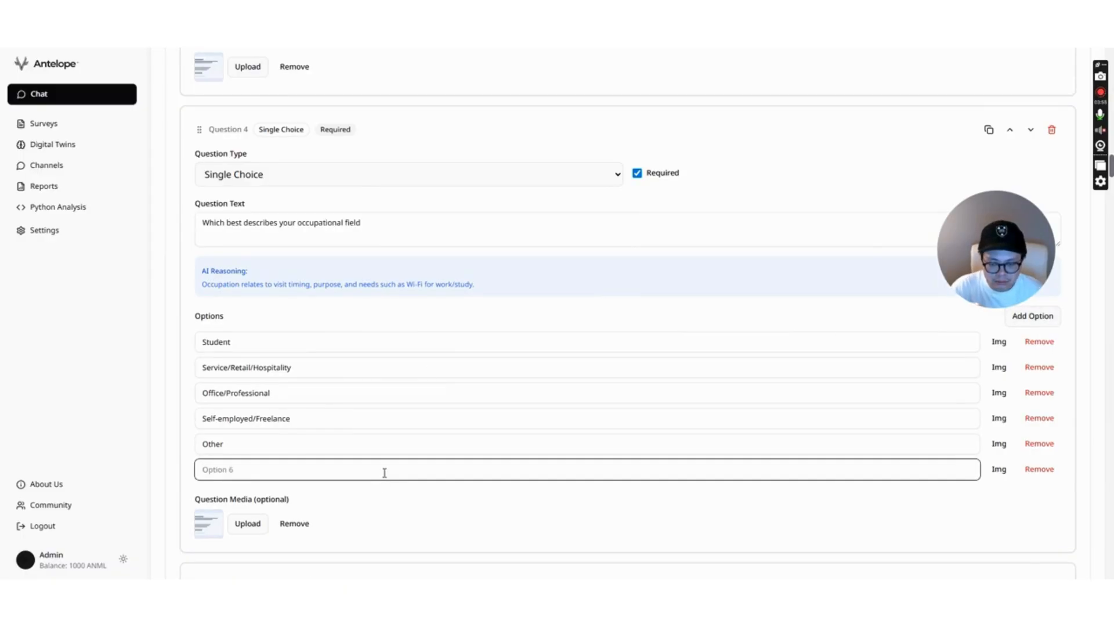
text(government)
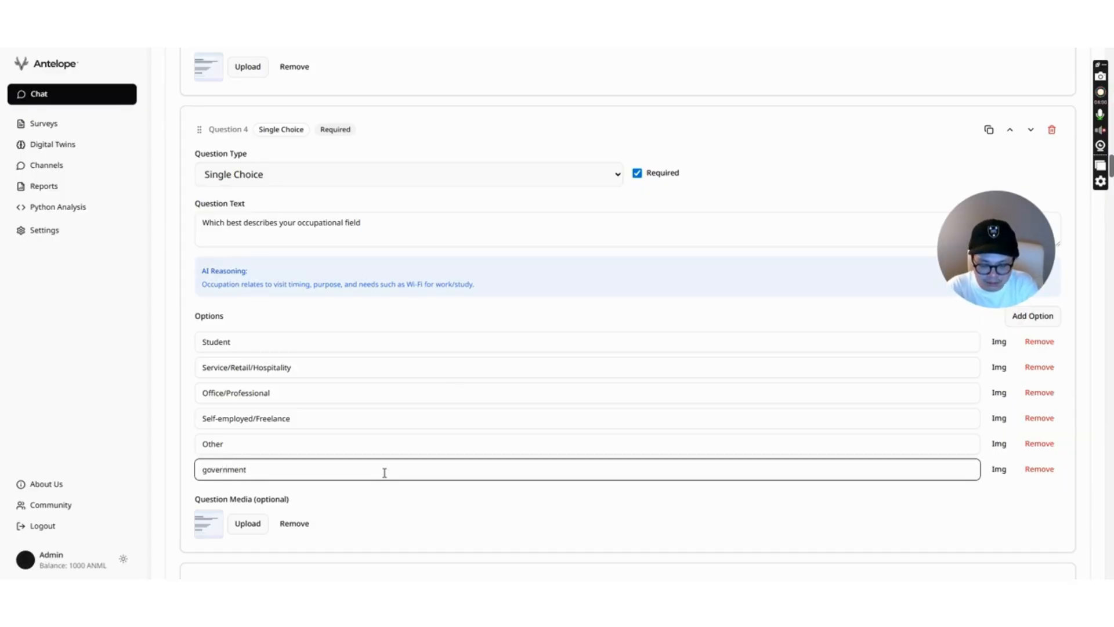
text(al emp)
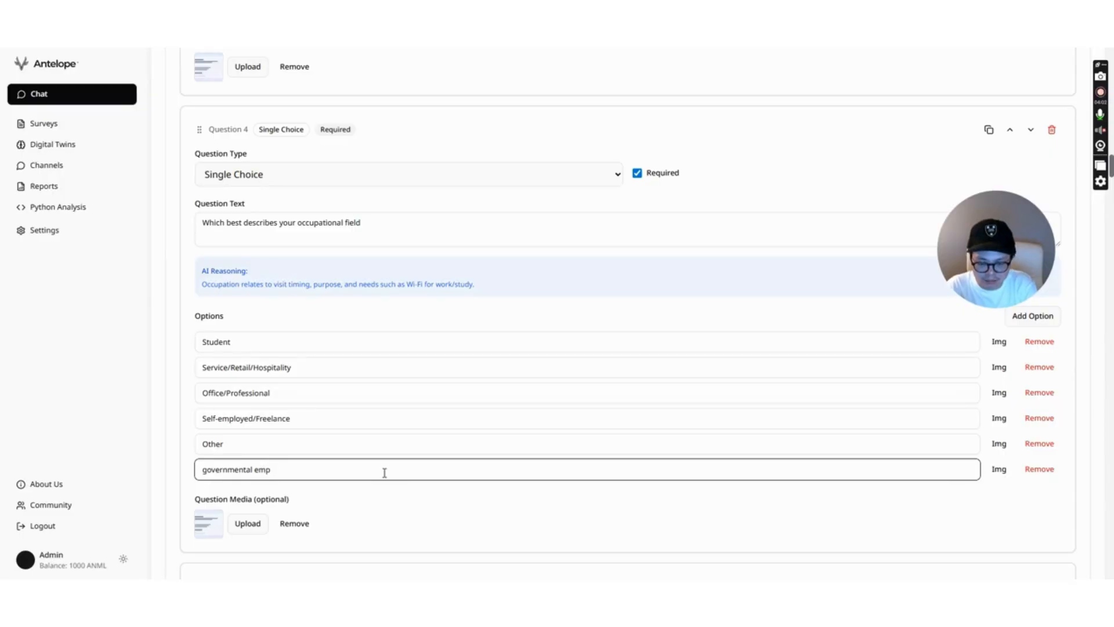
text(loyee)
Review the generated questions on residence distance, visit frequency, spend per visit and monthly spend with their answer options.
scroll(585, 476, down, 5)
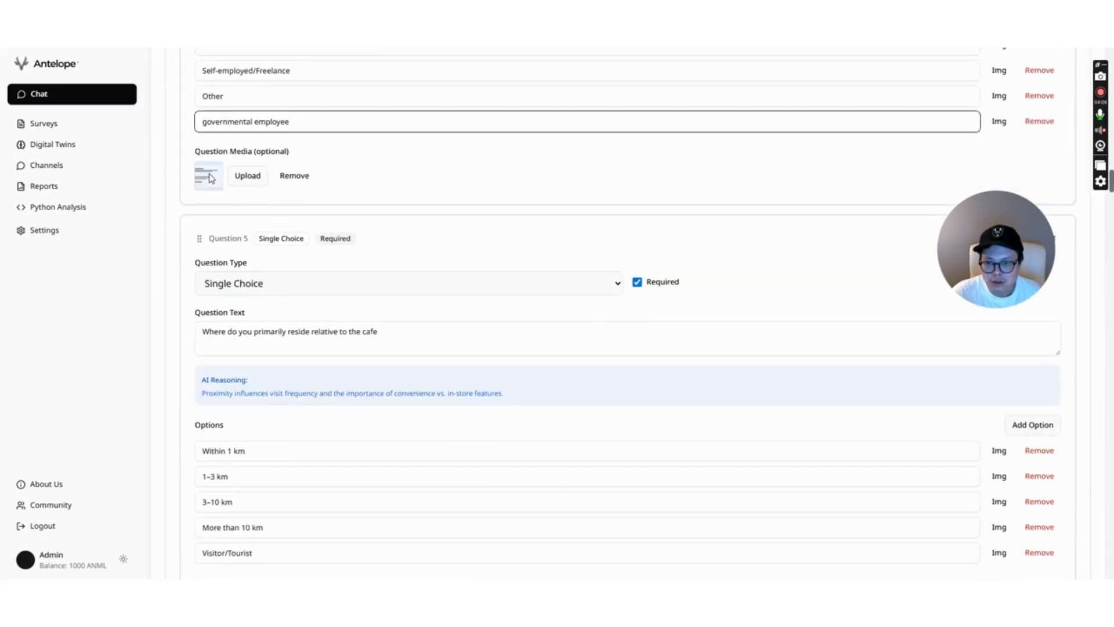
click(377, 175)
scroll(408, 284, down, 2)
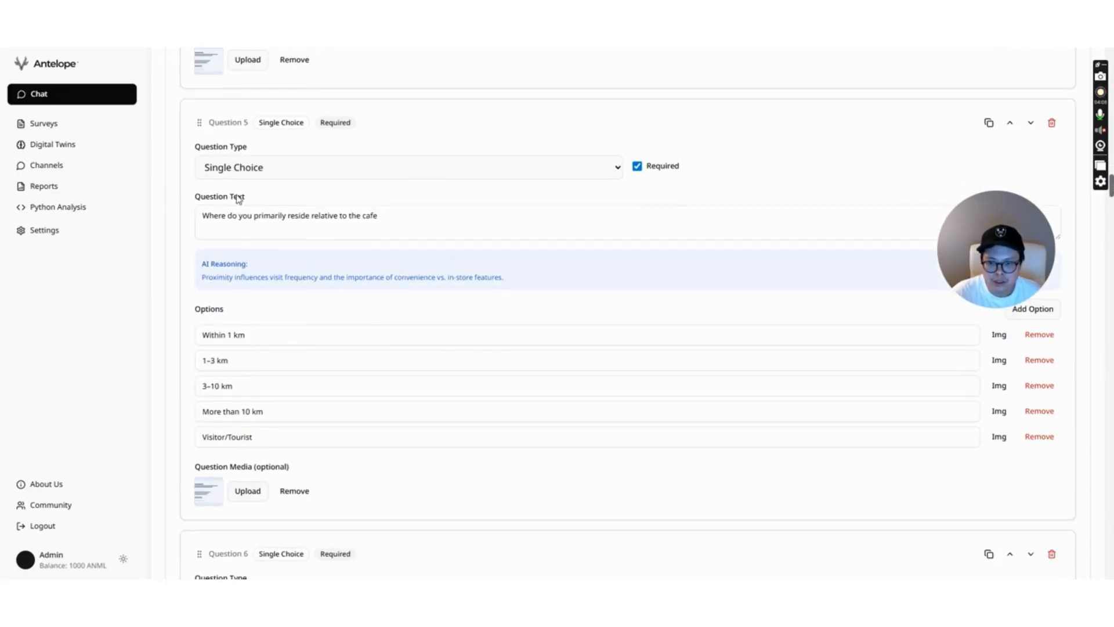
scroll(432, 361, down, 5)
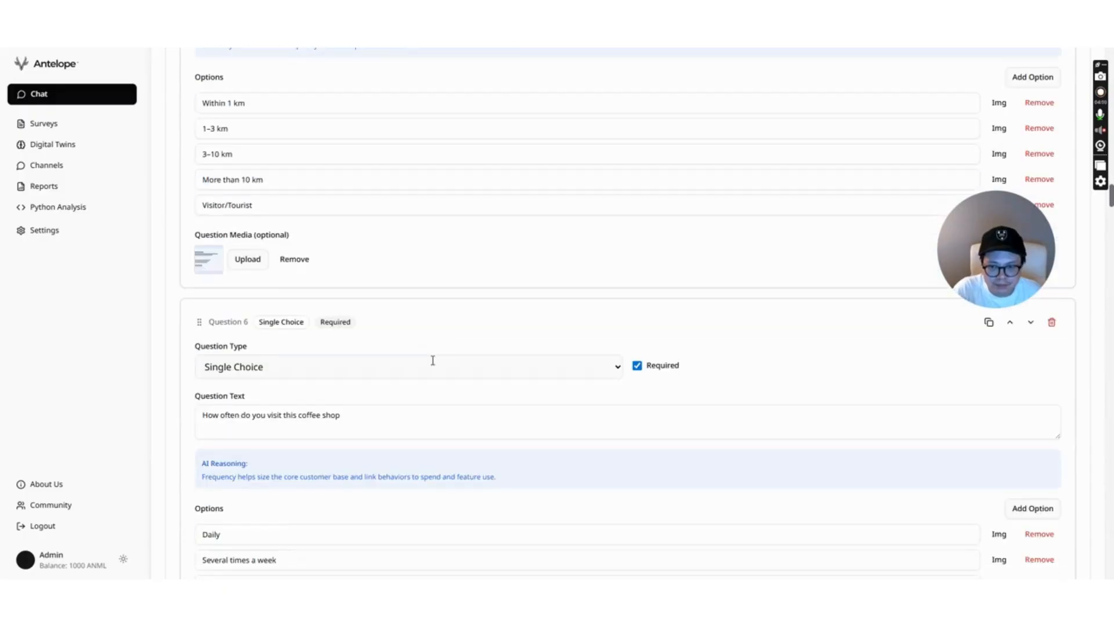
scroll(372, 308, up, 3)
scroll(349, 290, down, 4)
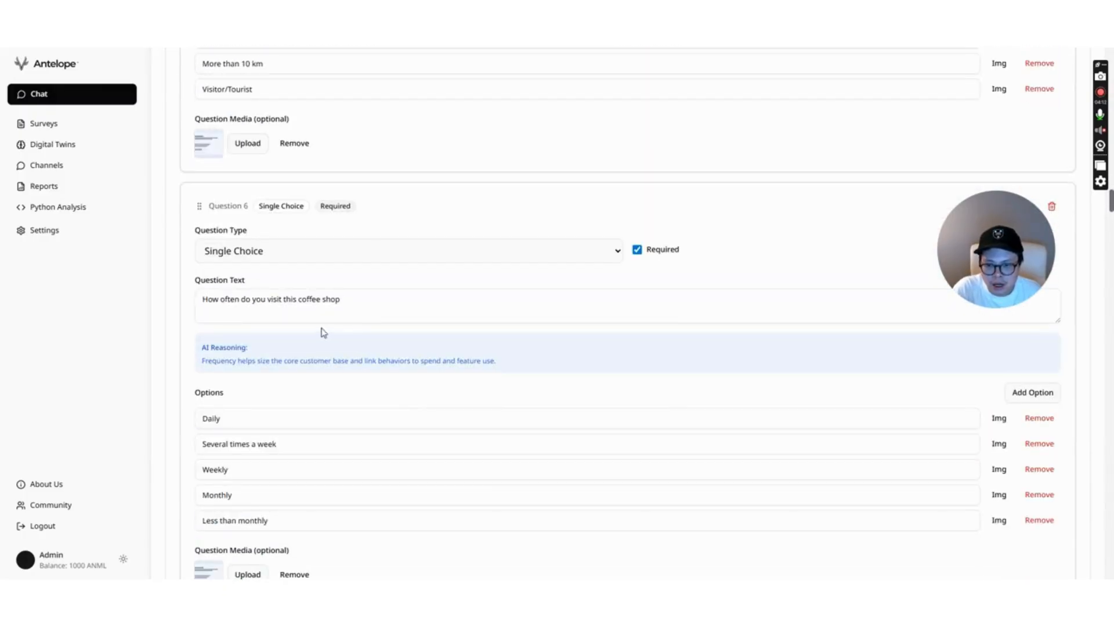
scroll(328, 334, down, 7)
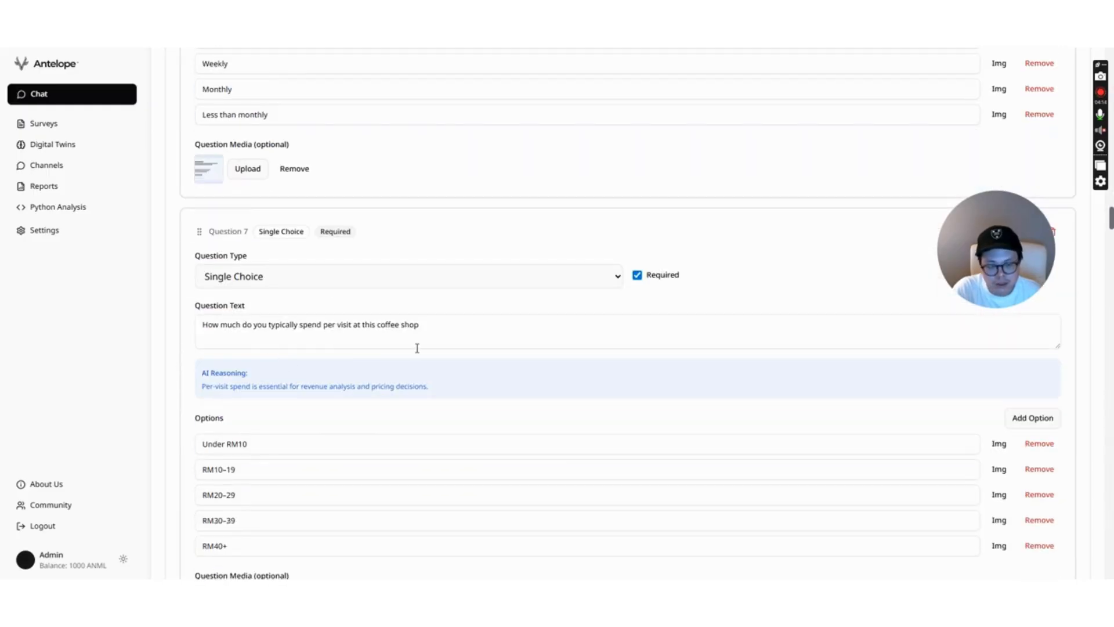
scroll(416, 346, down, 7)
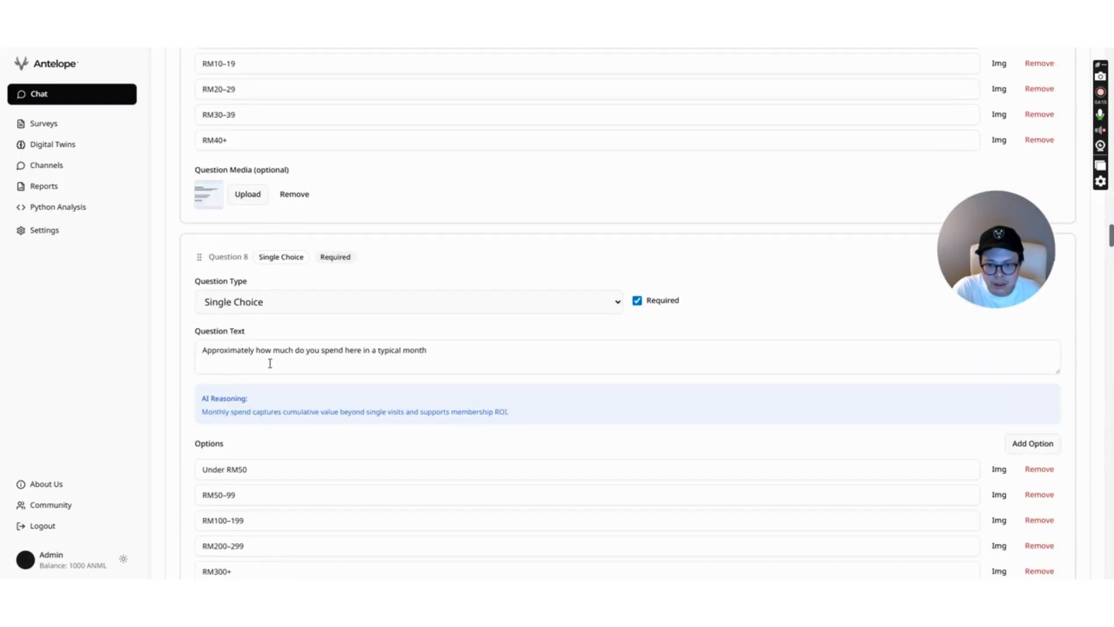
Review the membership card questions, including its effect on visit frequency and average spend per visit.
scroll(406, 426, down, 8)
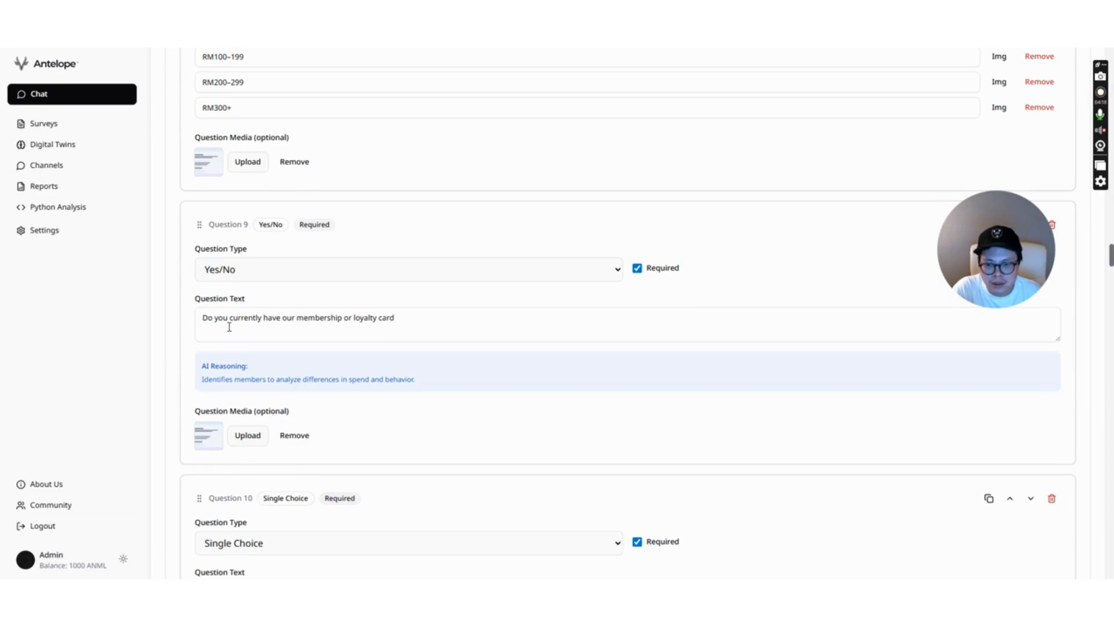
scroll(413, 336, down, 6)
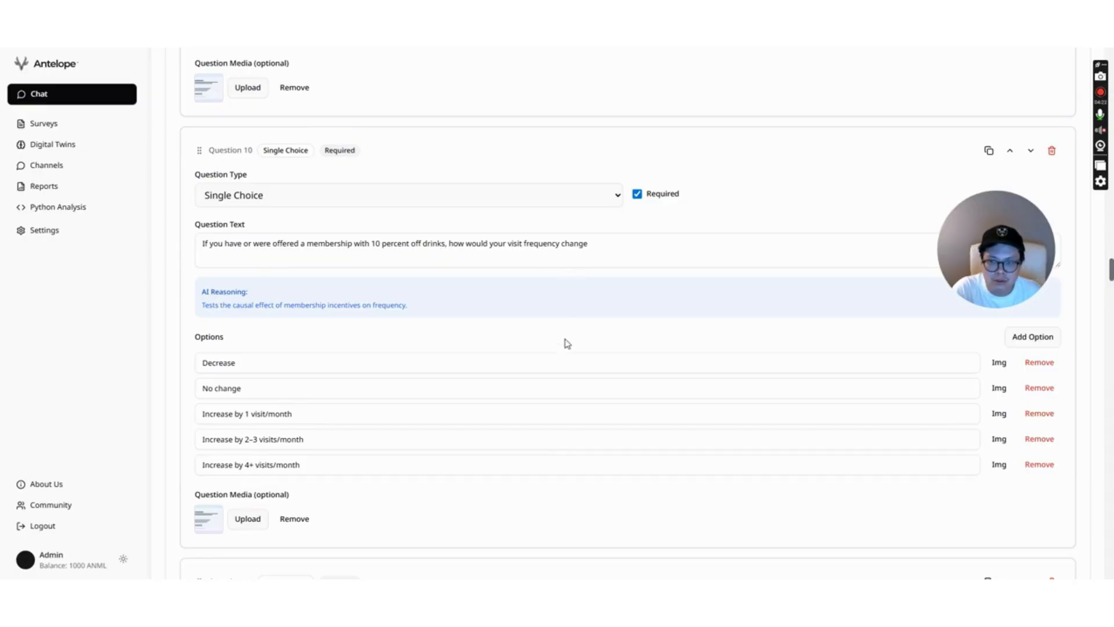
scroll(542, 446, down, 8)
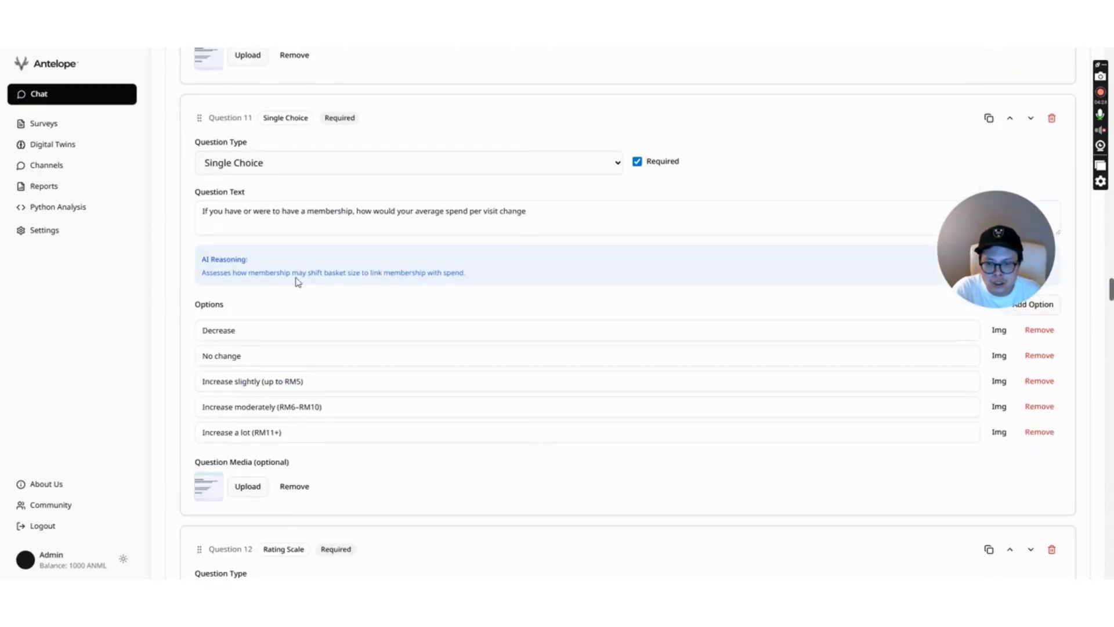
scroll(384, 359, up, 5)
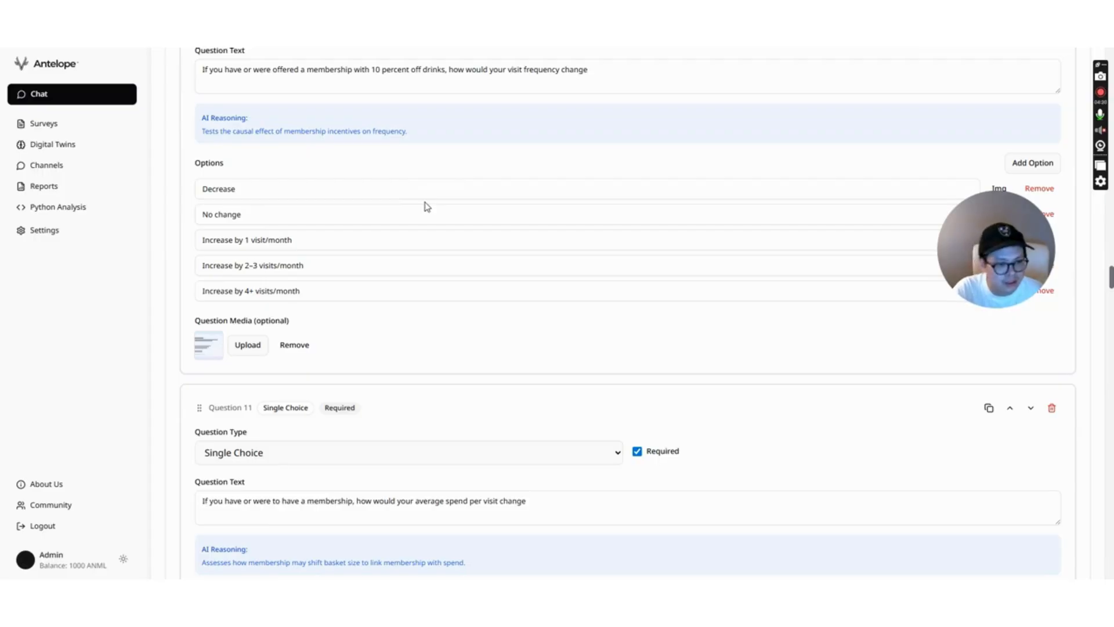
scroll(427, 210, down, 3)
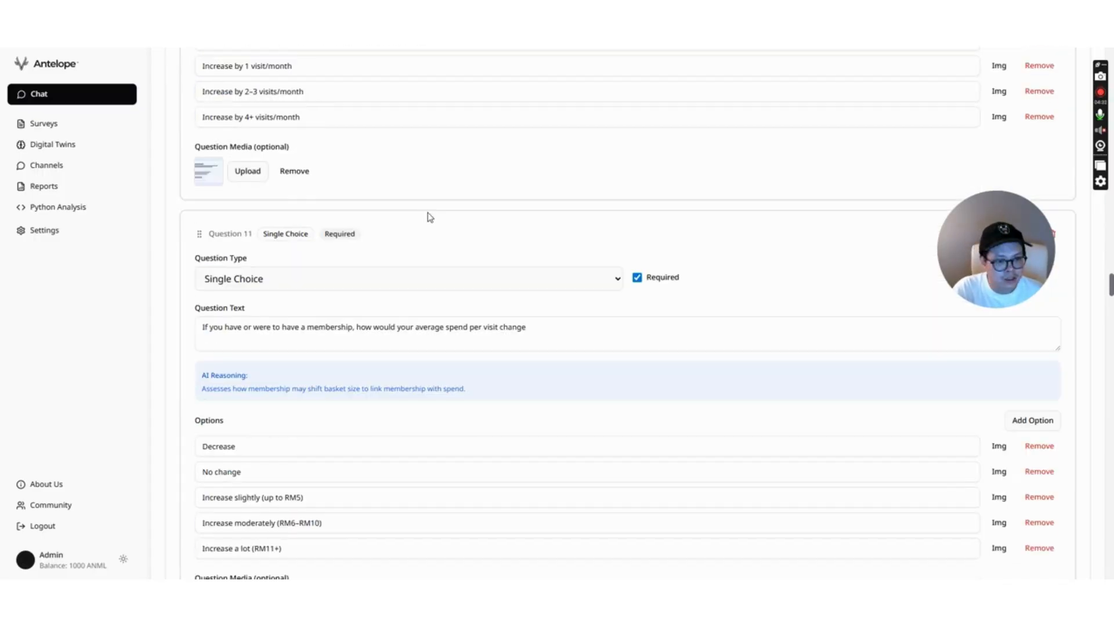
scroll(430, 217, down, 2)
scroll(394, 233, down, 2)
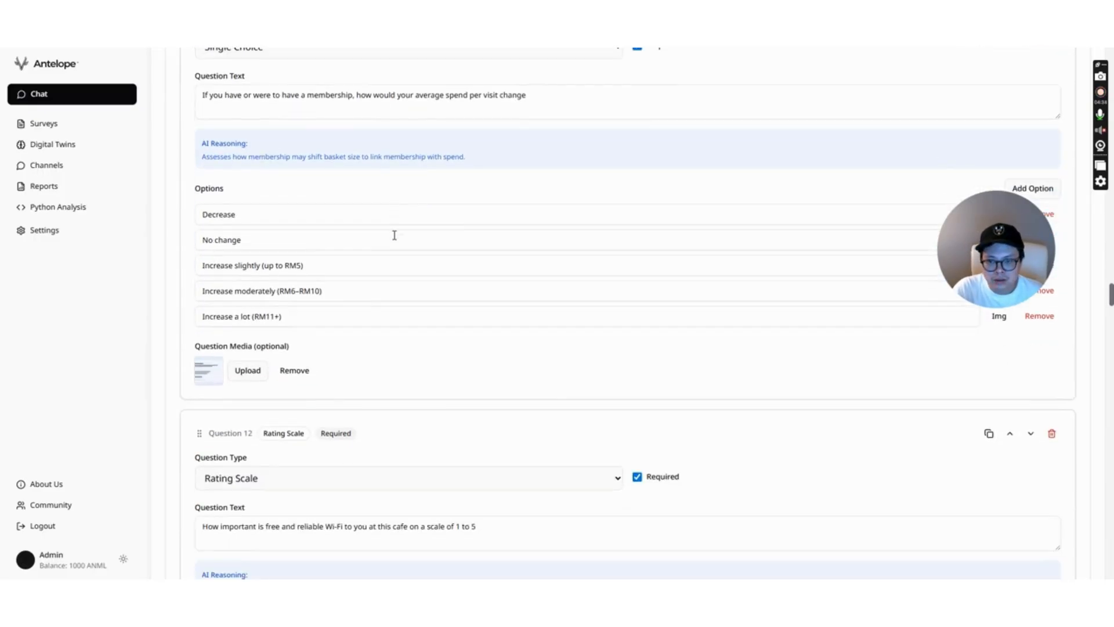
Examine the questions rating the importance of cafe features, choosing the main ones, and rating satisfaction with Wi-Fi and decor.
scroll(529, 232, down, 6)
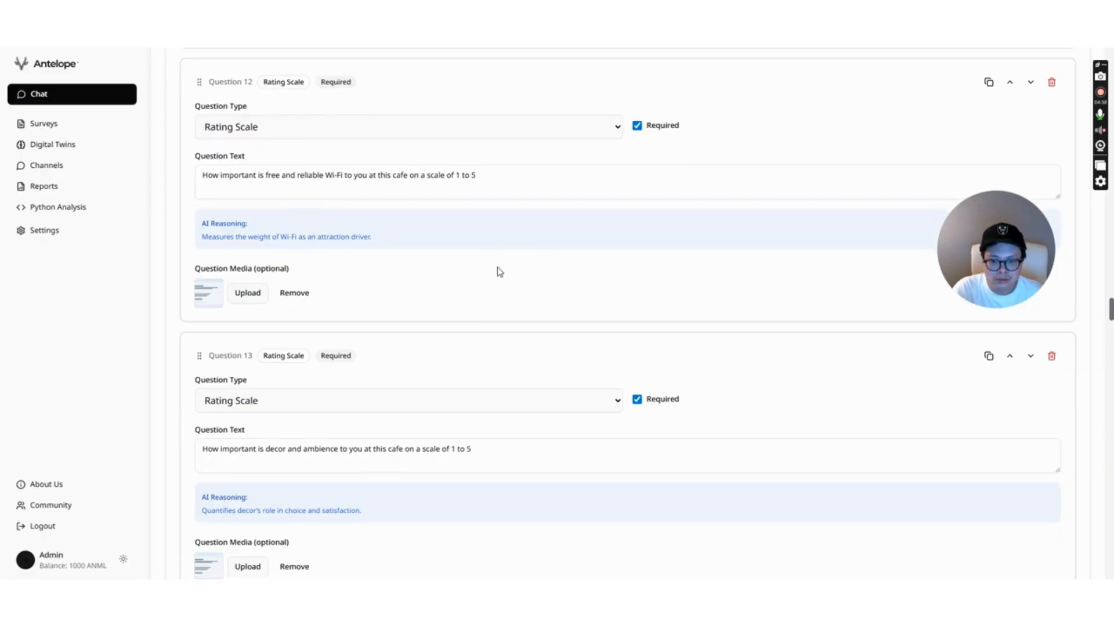
scroll(482, 191, down, 2)
scroll(453, 325, down, 1)
scroll(454, 329, down, 5)
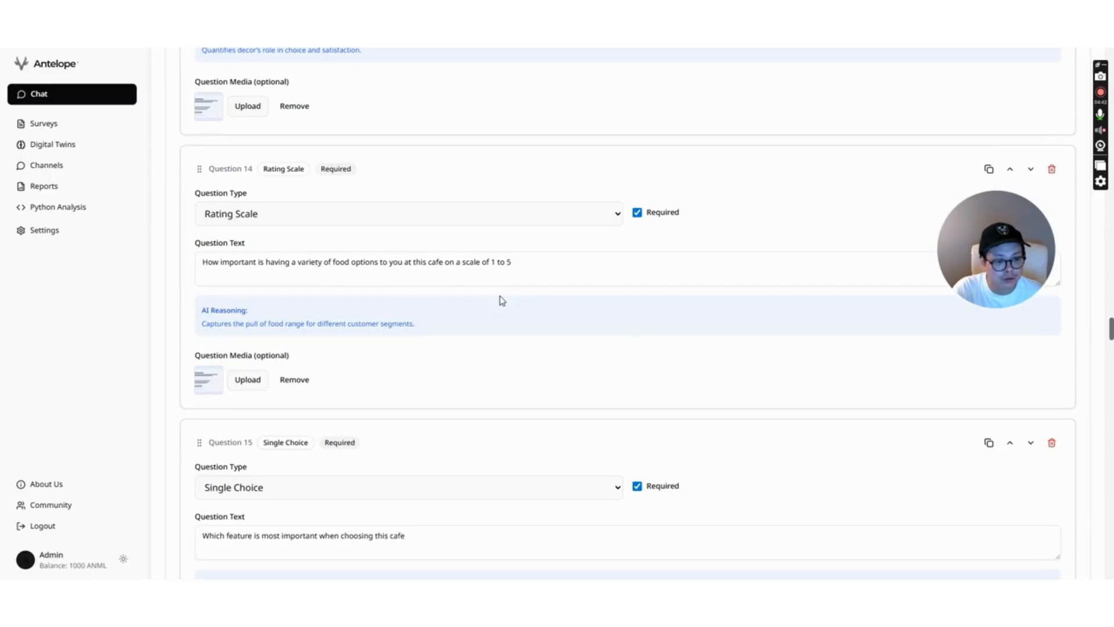
scroll(503, 300, down, 4)
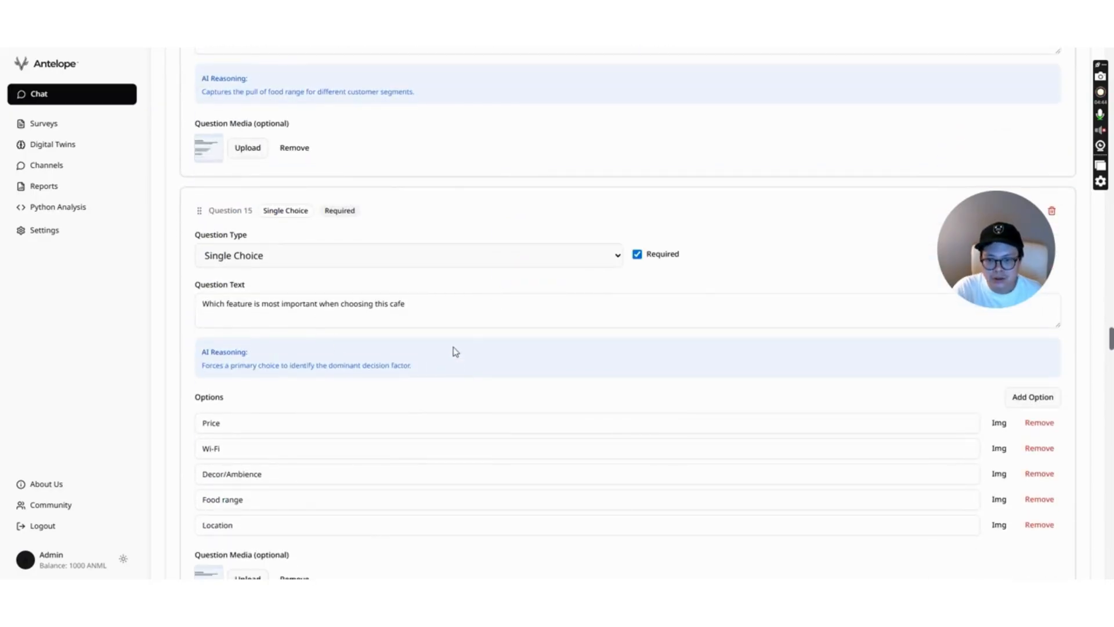
scroll(455, 351, down, 2)
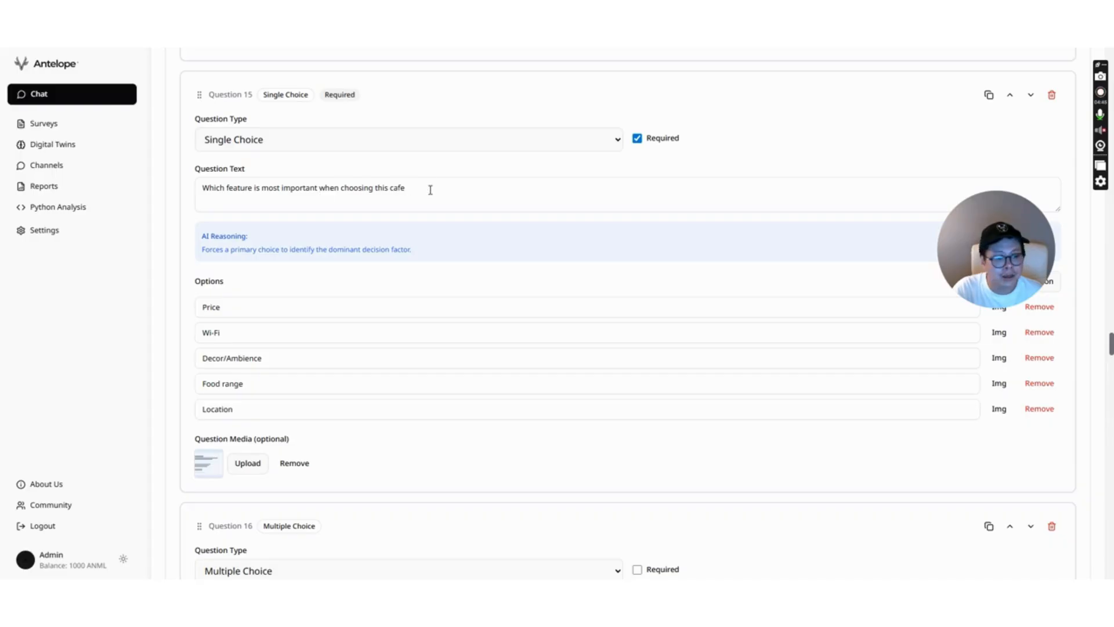
scroll(428, 263, down, 7)
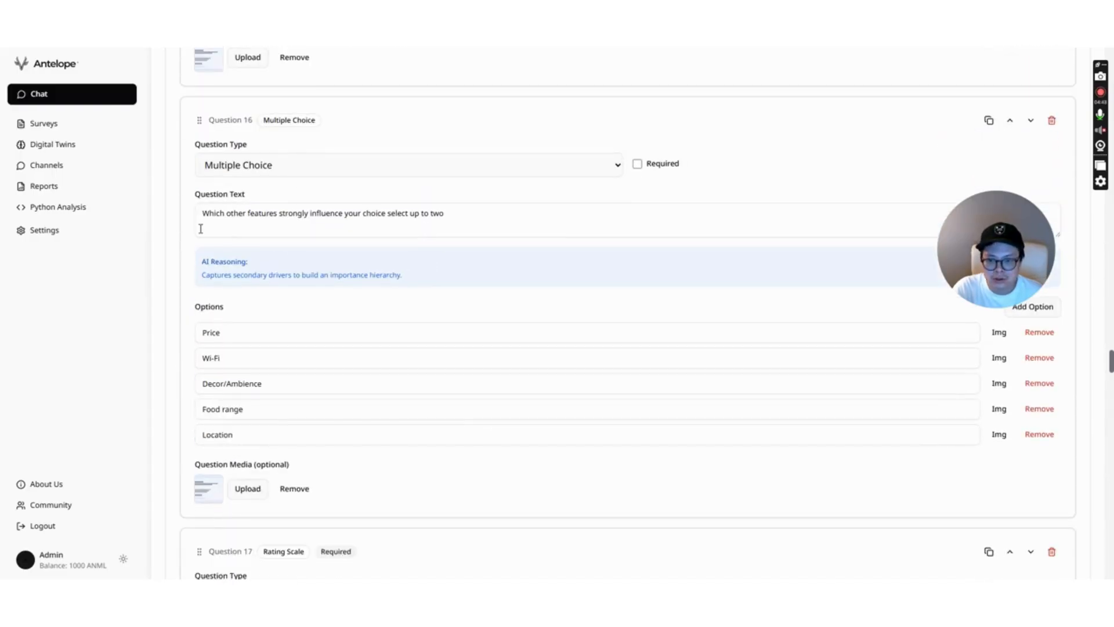
scroll(461, 337, down, 6)
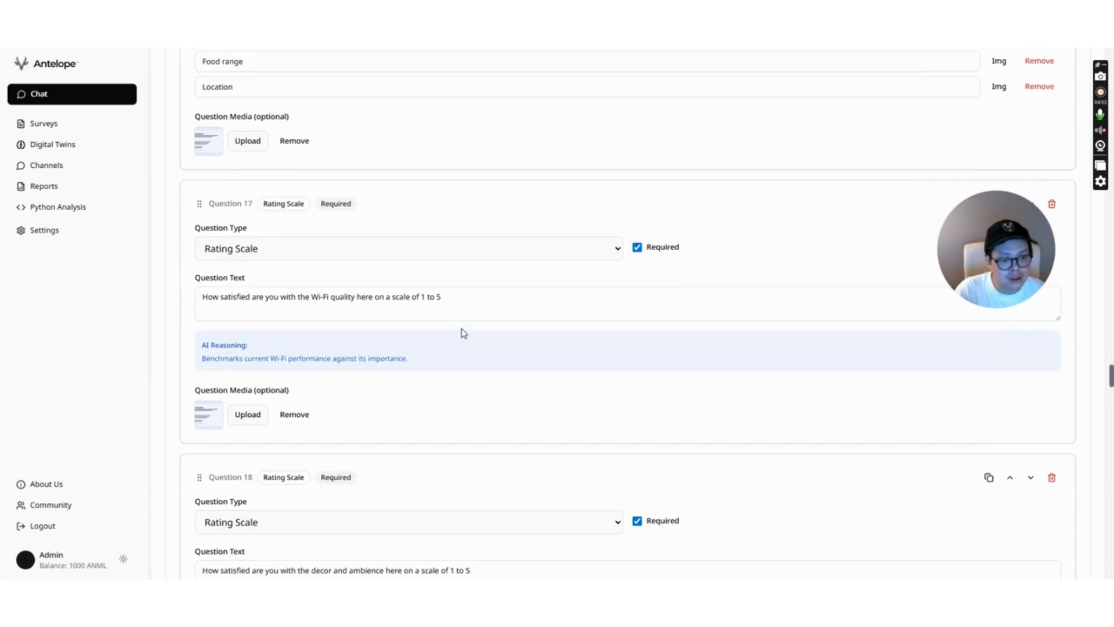
scroll(461, 331, down, 3)
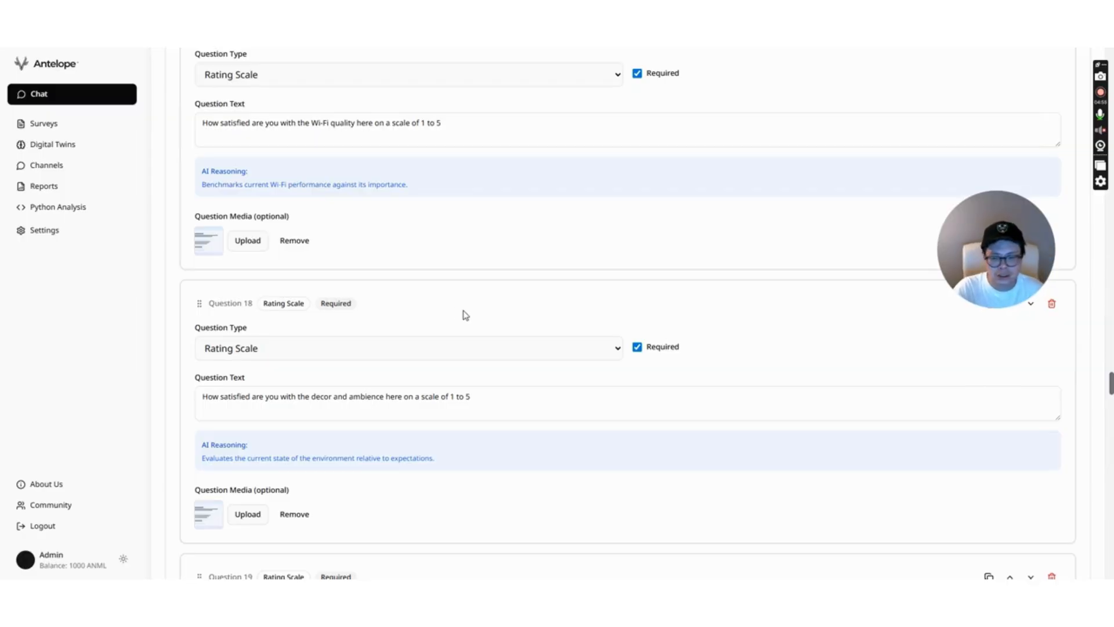
Skim the remaining questions through question 30, and compare the set with the requirements in the survey description.
scroll(482, 319, down, 14)
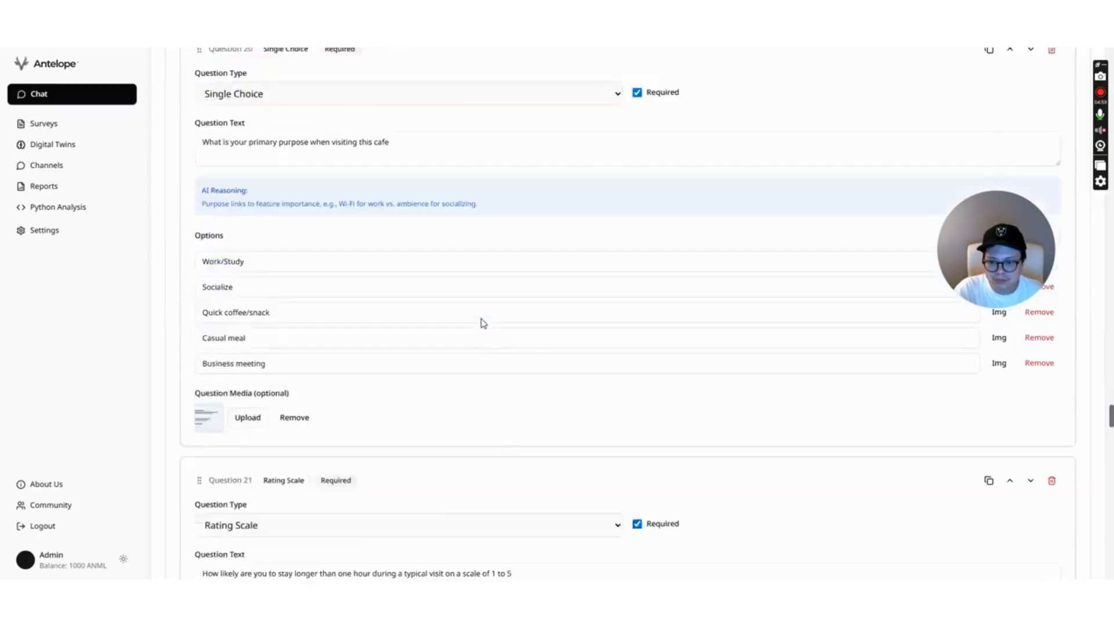
scroll(484, 323, down, 20)
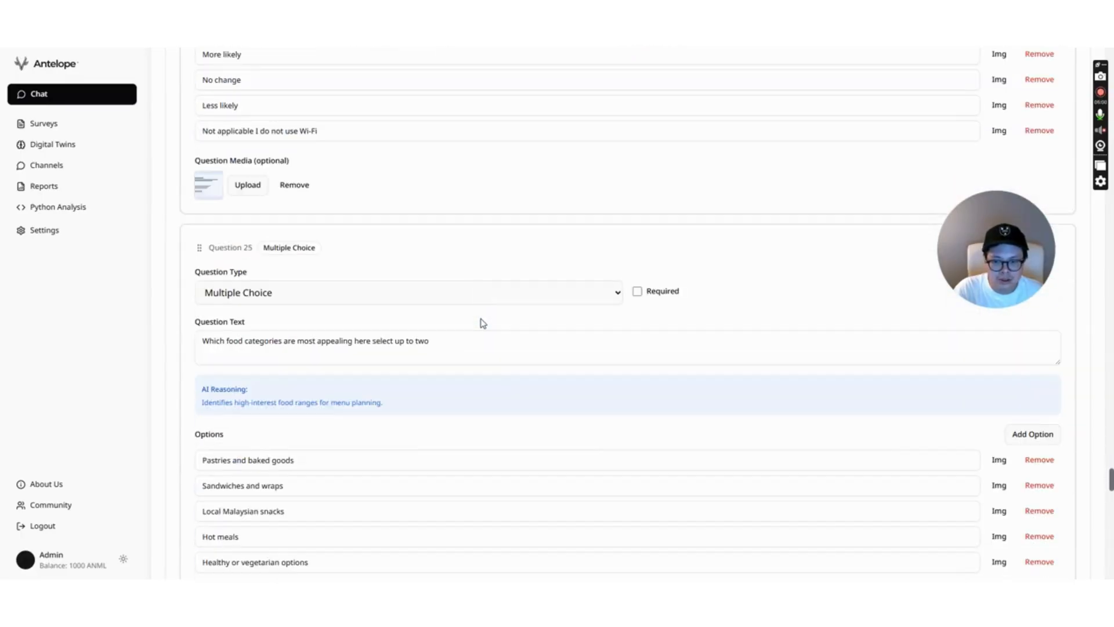
scroll(342, 375, down, 19)
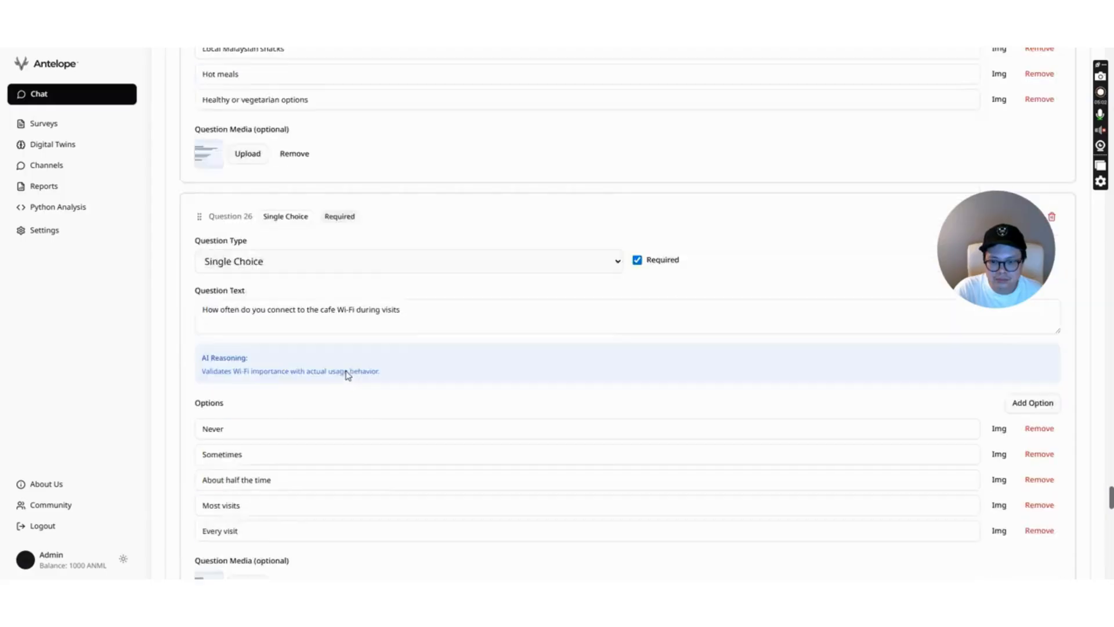
scroll(349, 374, down, 20)
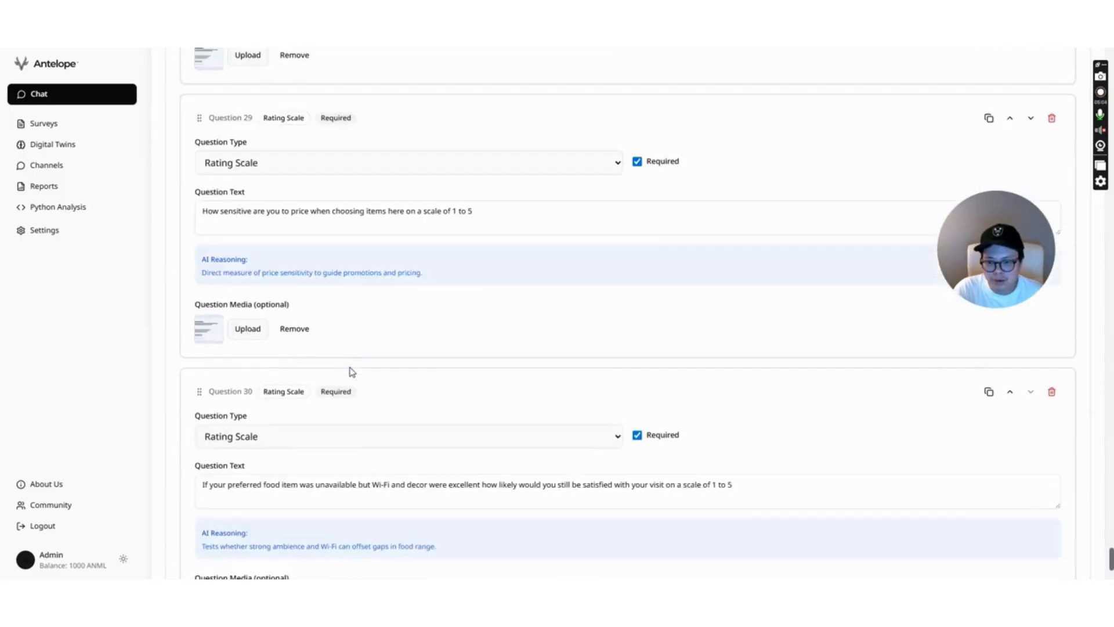
scroll(344, 366, up, 3)
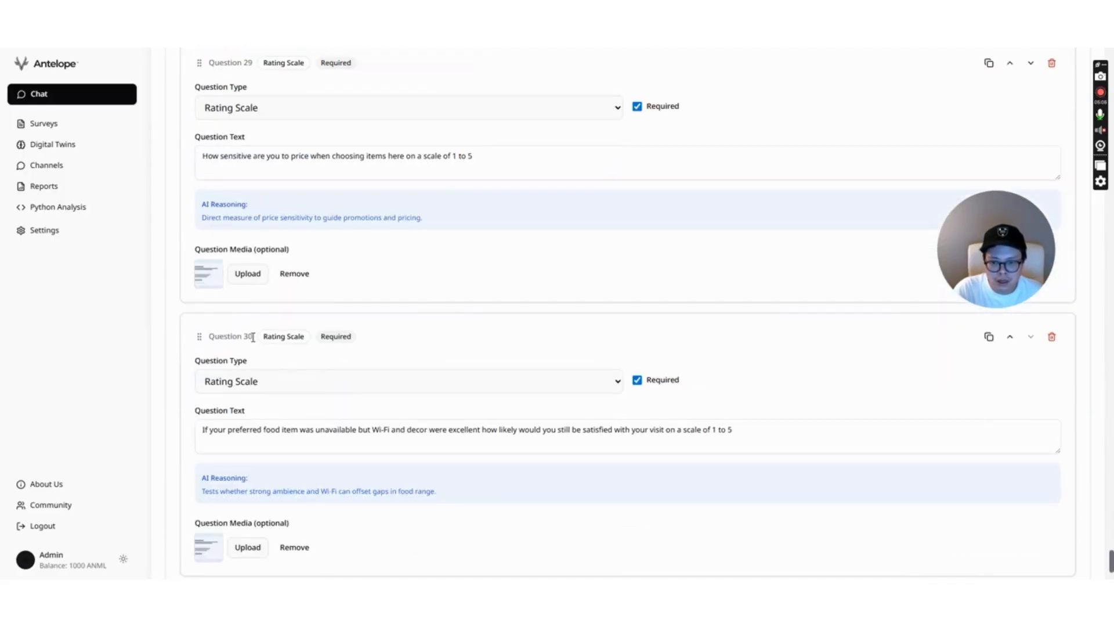
drag(1112, 561, 1111, 57)
scroll(403, 406, down, 3)
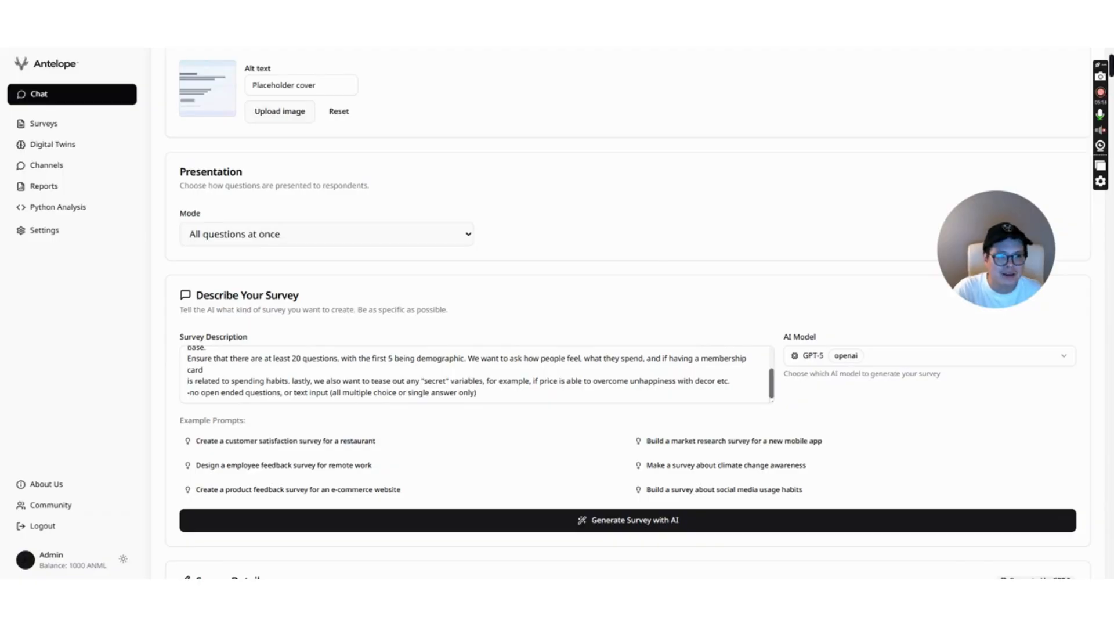
Save the completed survey as a draft and continue editing it.
drag(1112, 76, 1113, 575)
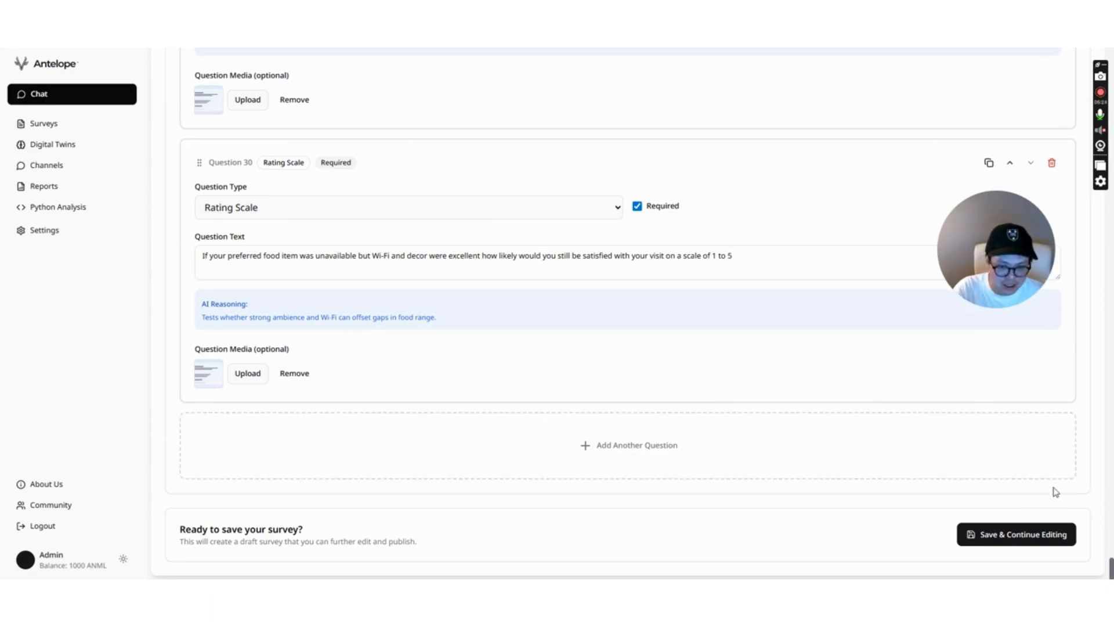
click(992, 535)
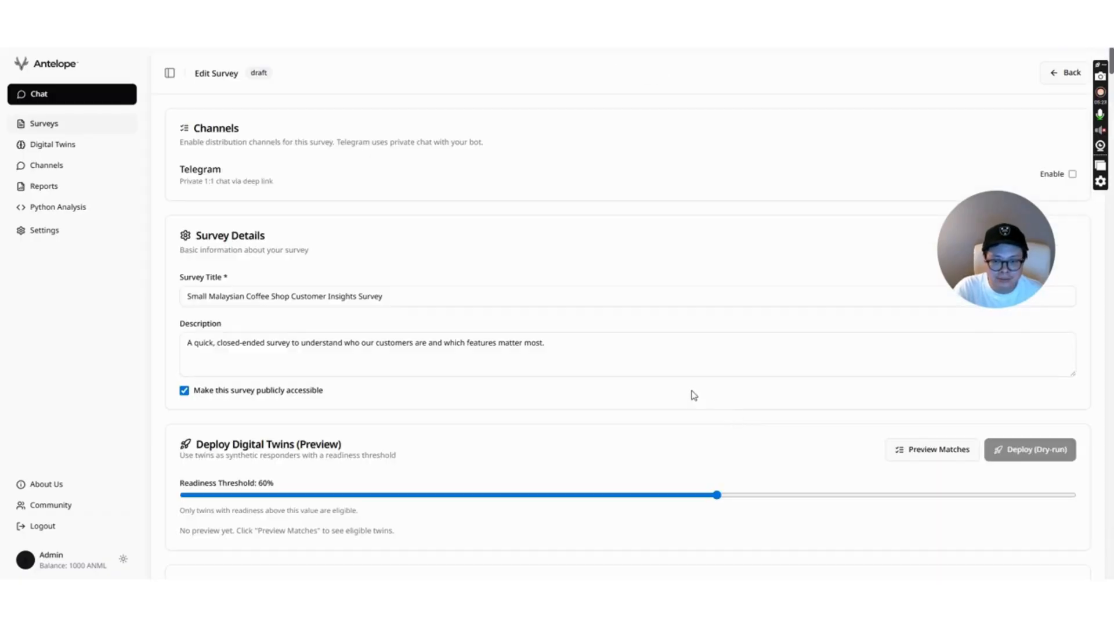
Preview the eligible digital twins for the survey at readiness thresholds of 60%, 45% and 10%.
scroll(694, 395, down, 3)
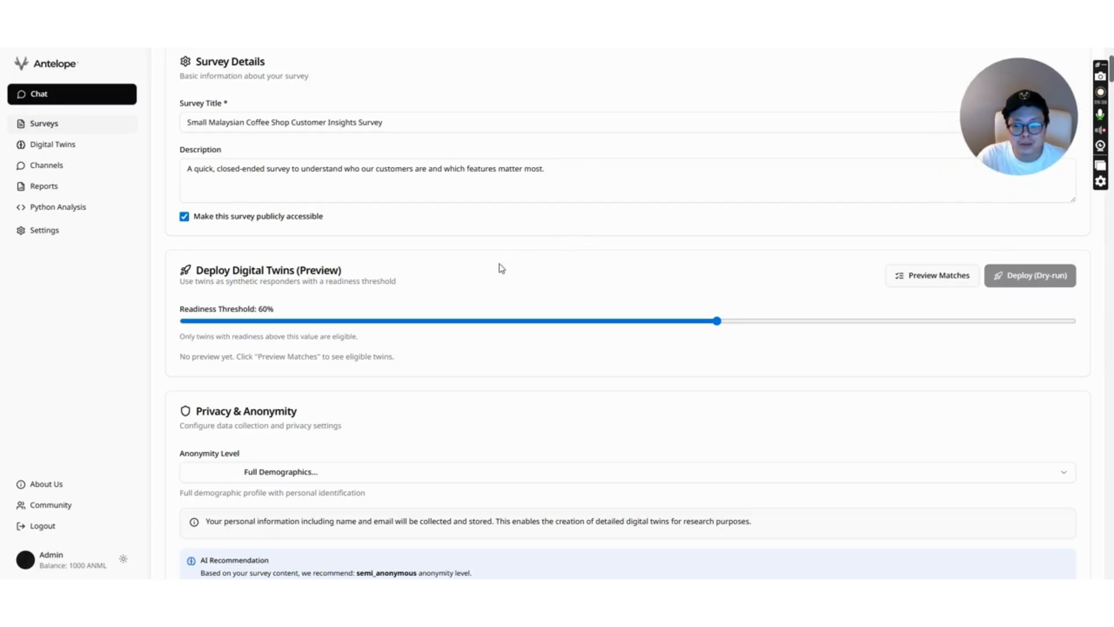
click(933, 283)
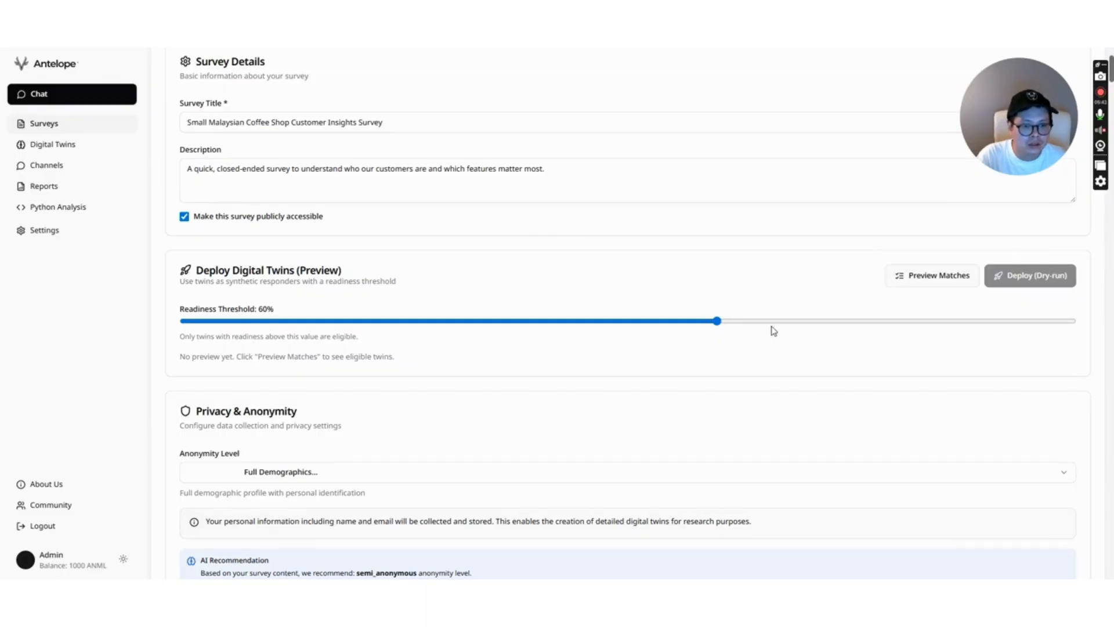
drag(720, 322, 588, 327)
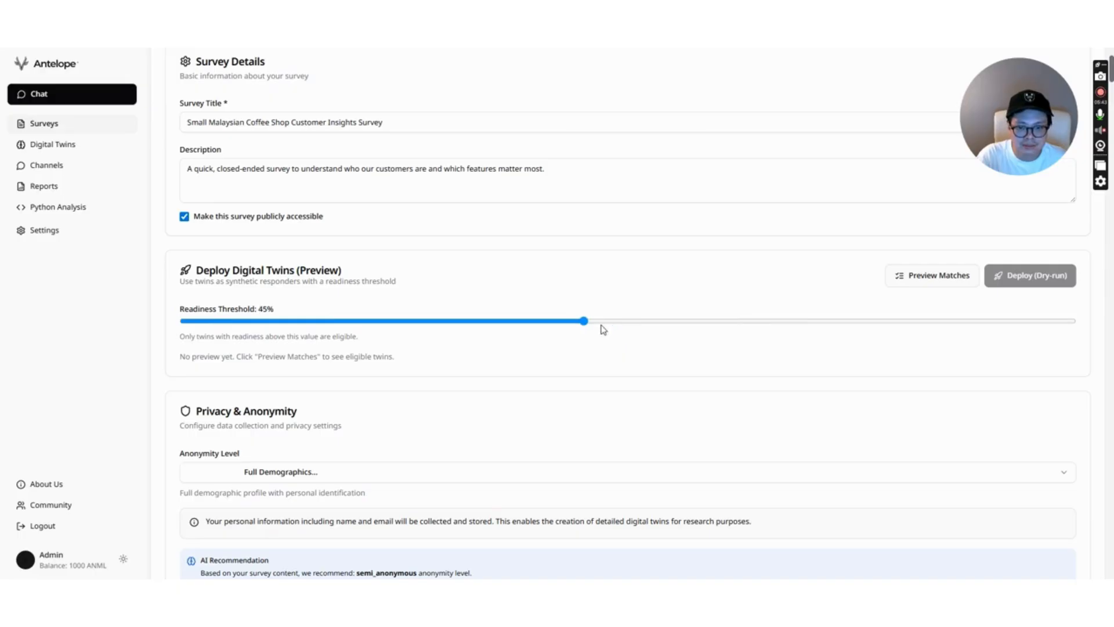
click(933, 276)
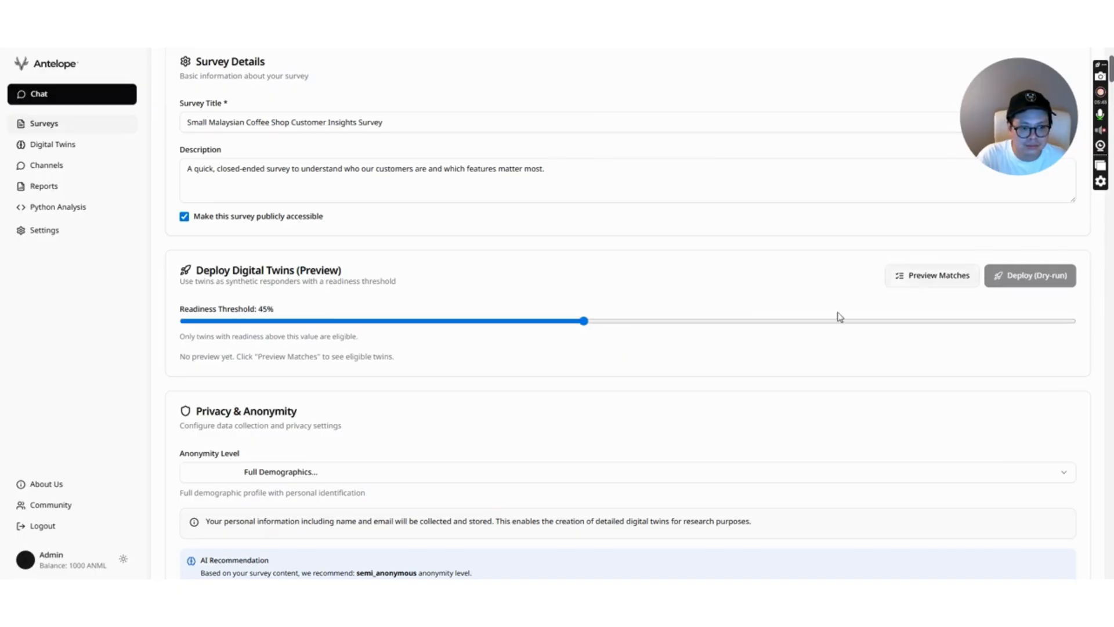
drag(587, 325, 289, 331)
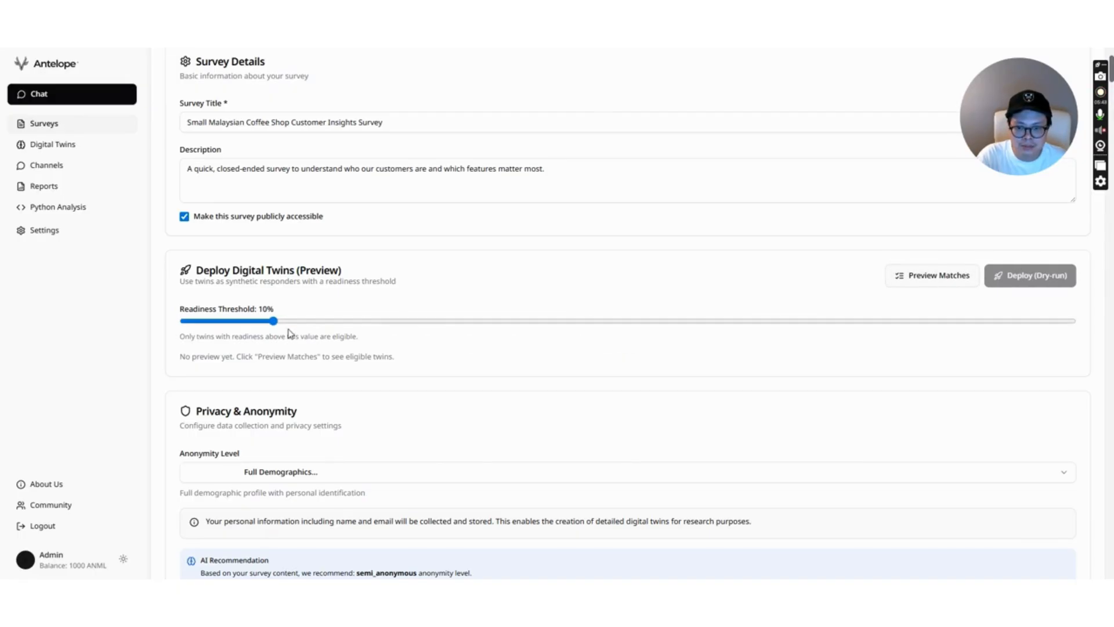
click(953, 274)
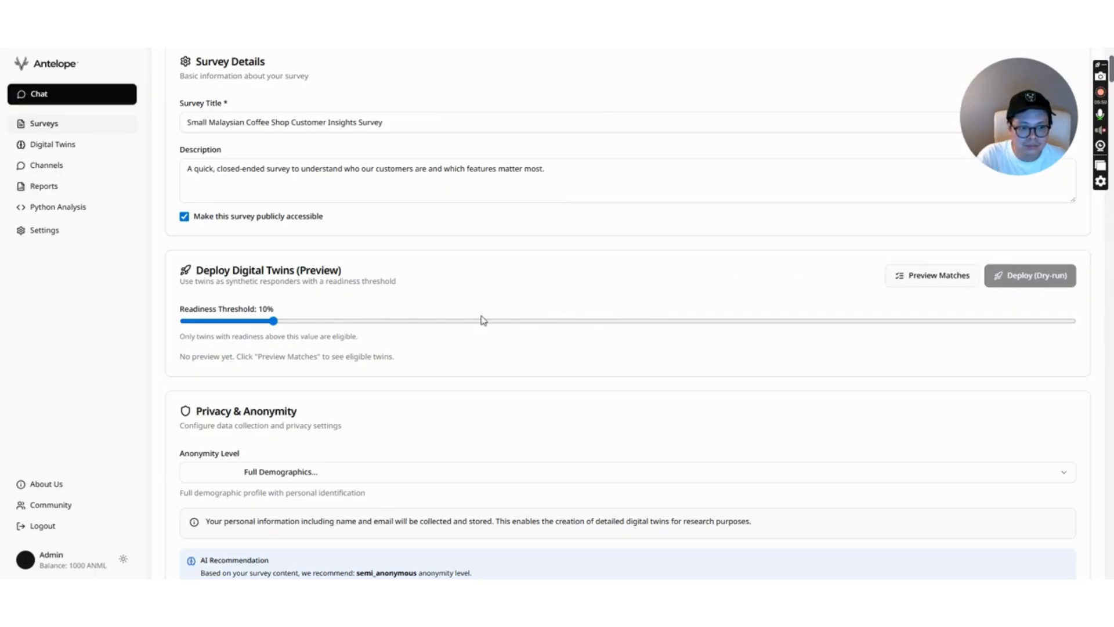
Set the readiness threshold for deploying digital twins to 80%.
drag(273, 321, 495, 321)
drag(567, 318, 894, 321)
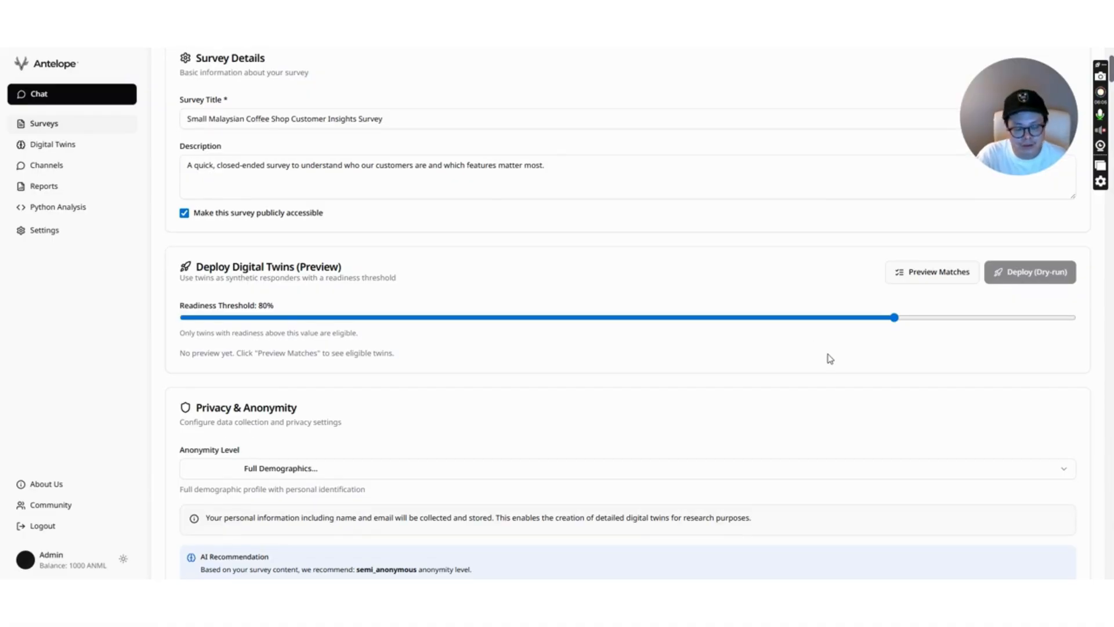
scroll(828, 356, down, 1)
scroll(813, 356, down, 4)
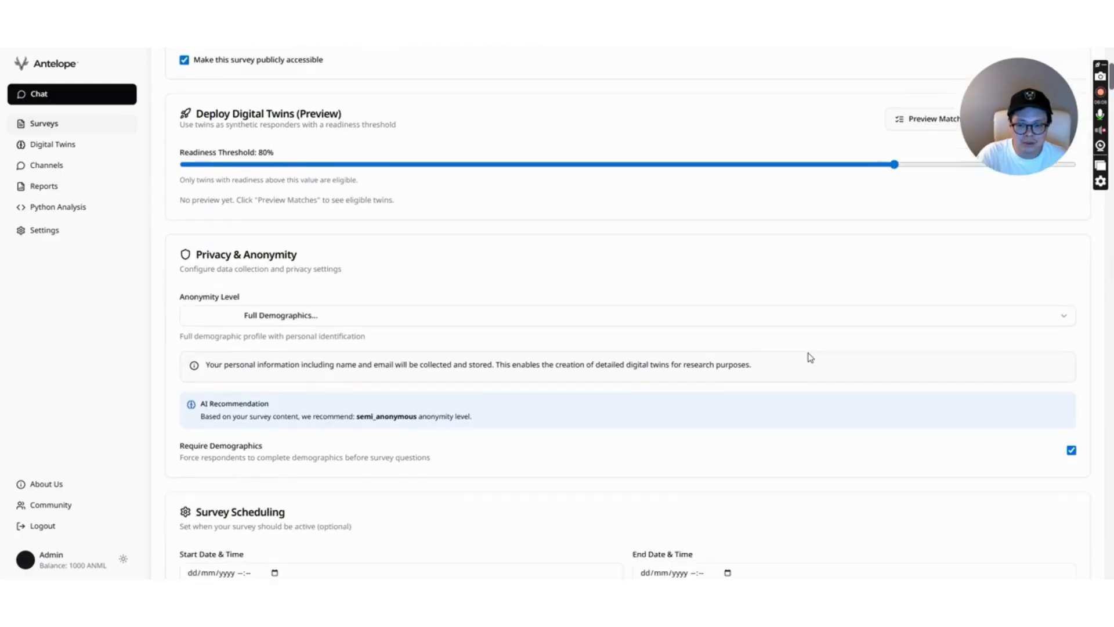
Set the survey's anonymity level to Anonymous and publish the survey with its schedule left empty.
click(342, 189)
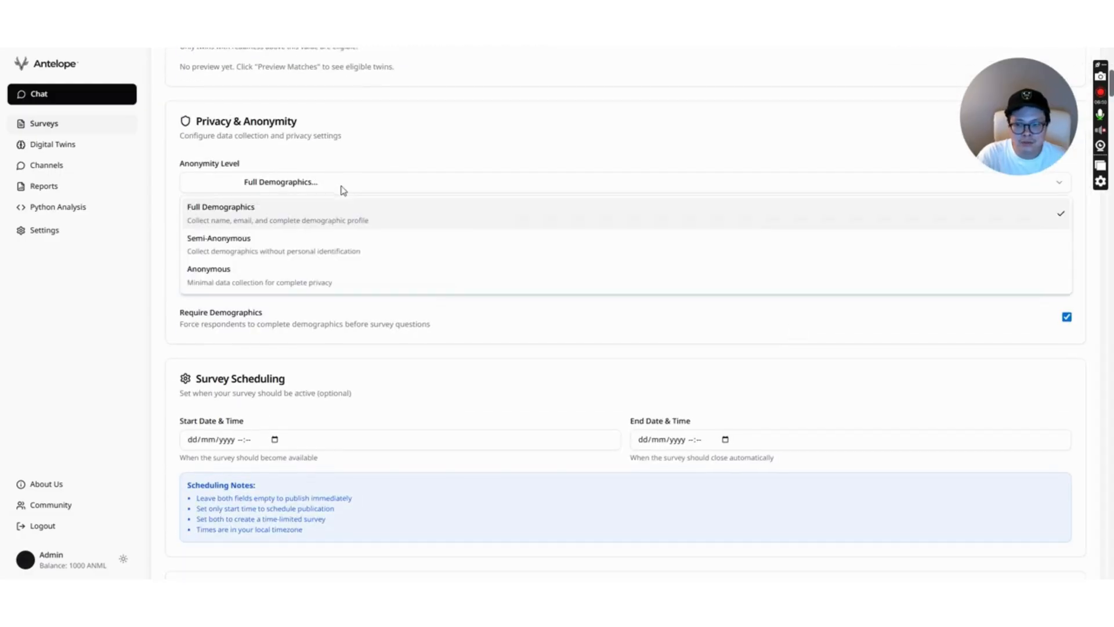
click(305, 271)
scroll(739, 346, down, 5)
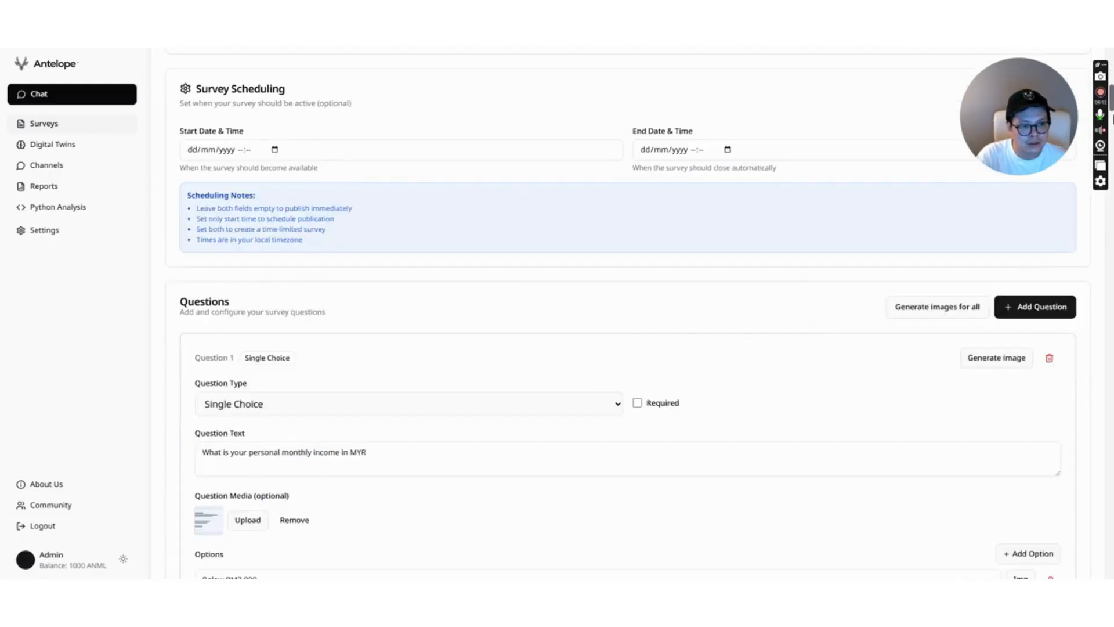
drag(1113, 98, 1112, 565)
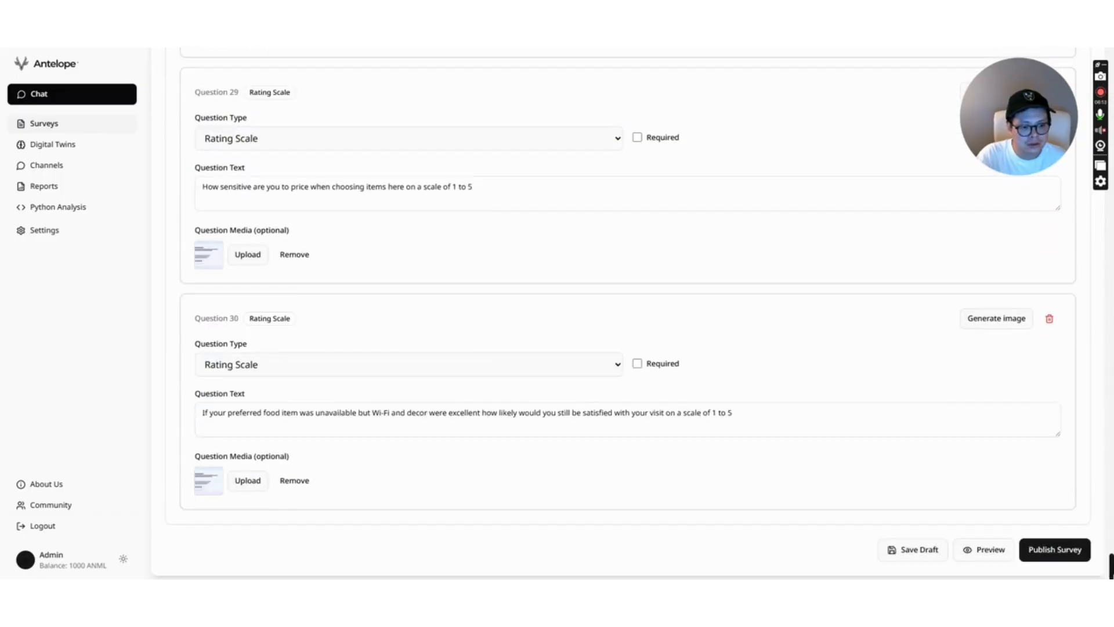
click(1056, 550)
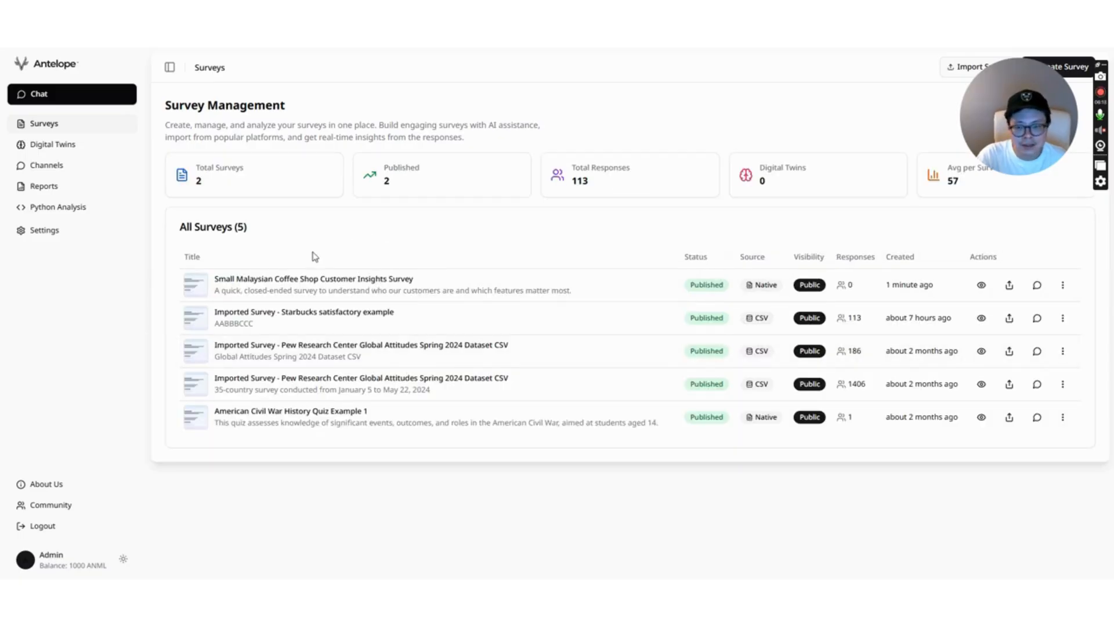
Open the published Small Malaysian Coffee Shop Customer Insights Survey, try to generate its AI analytics, and return to the overview.
click(294, 279)
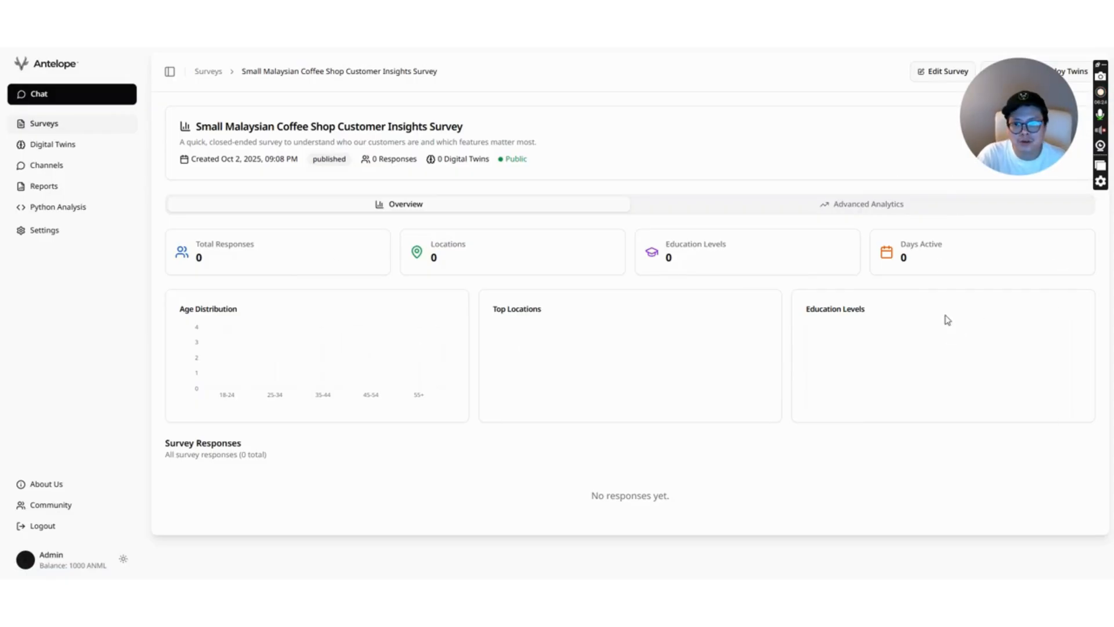
click(890, 204)
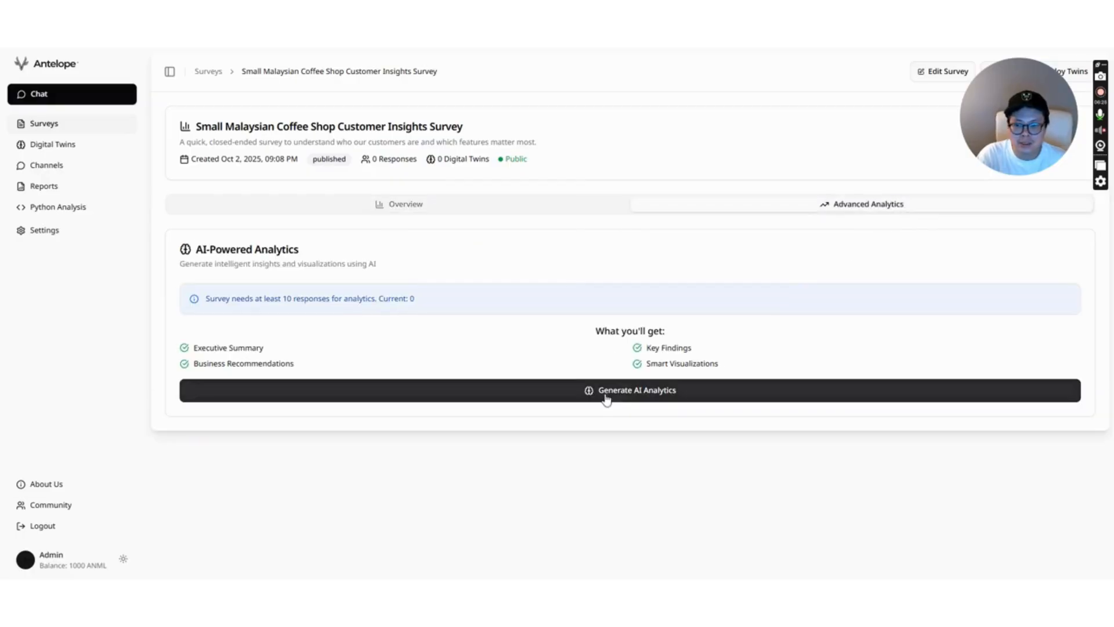
click(643, 395)
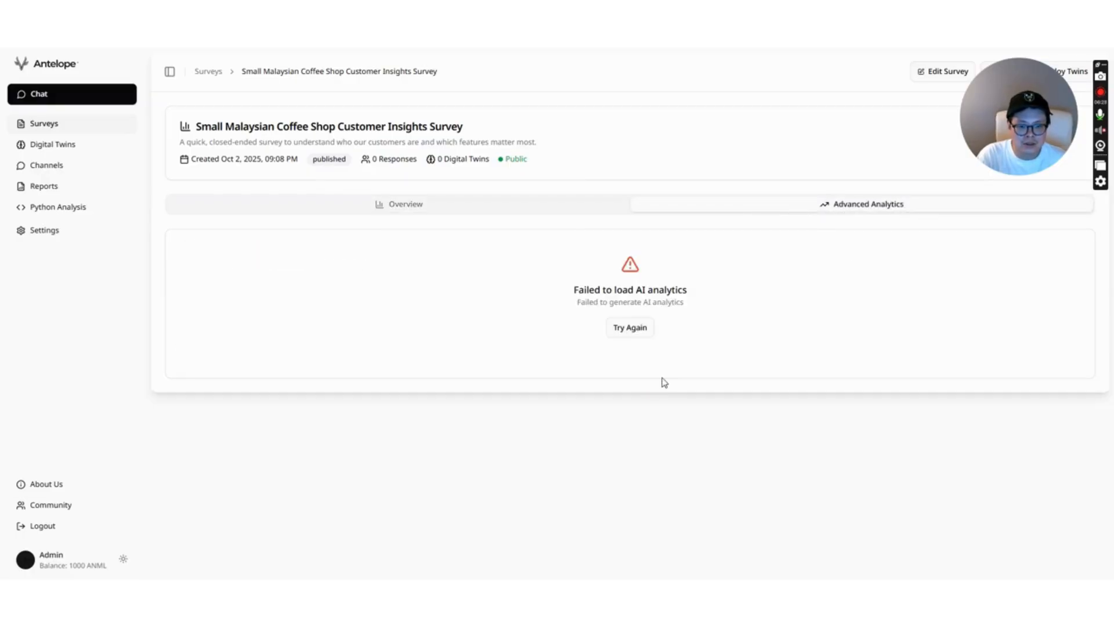
click(635, 329)
click(416, 209)
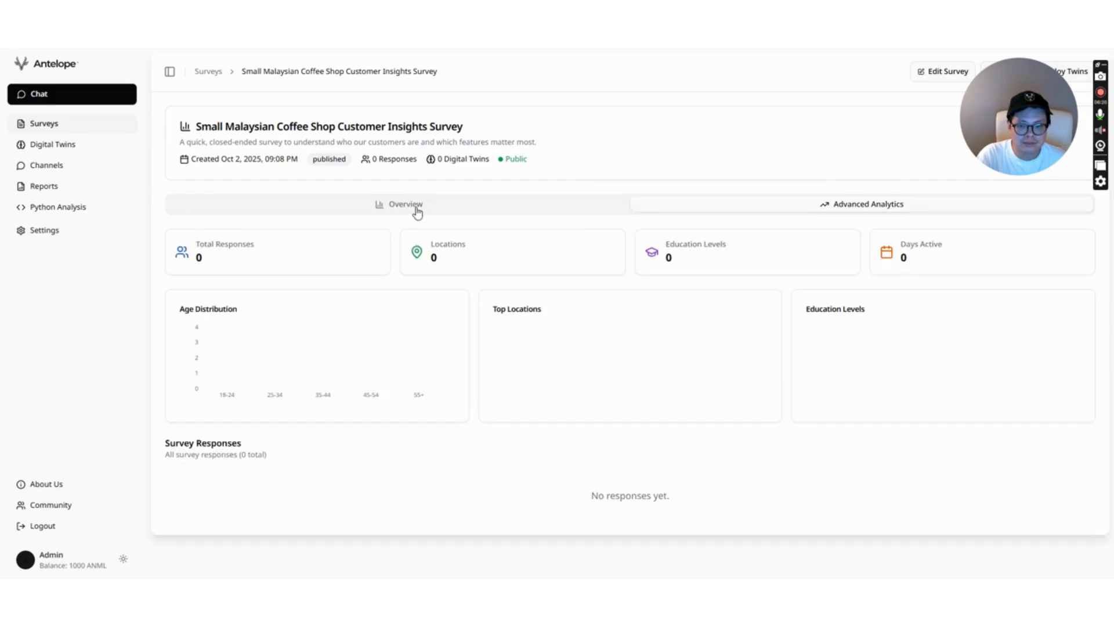